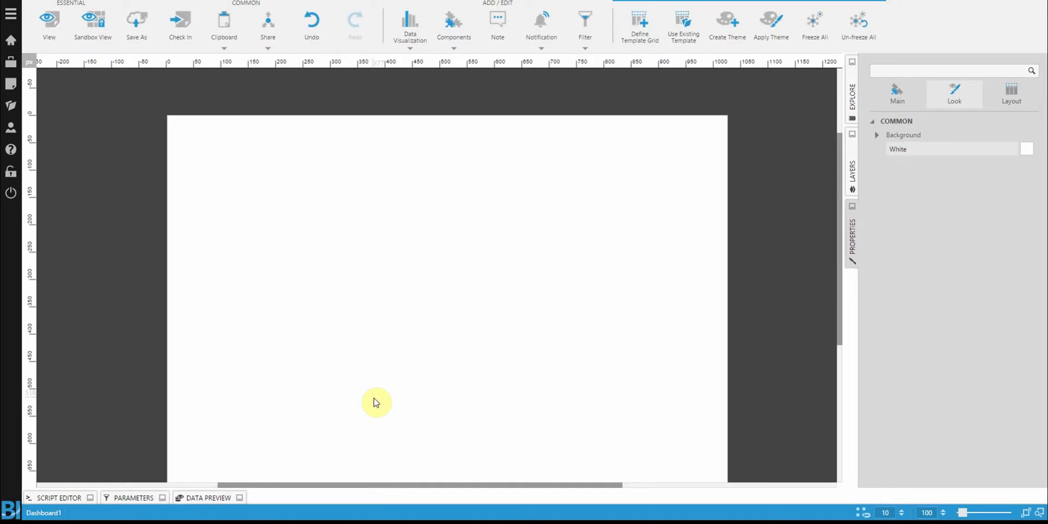
- Show the Live data cube's measures in the Explore panel
{"action": "left_click", "coordinate": [853, 94]}
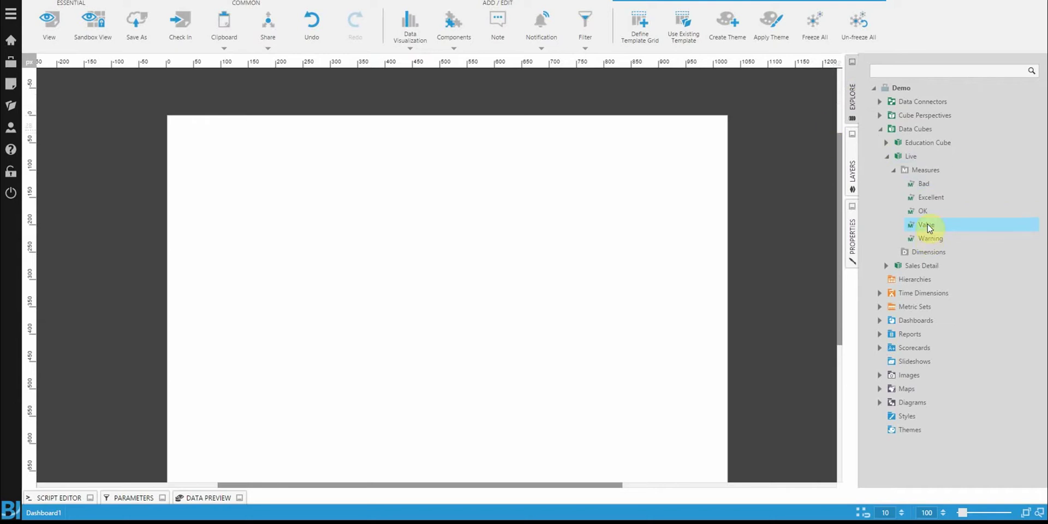
- Place the Value measure on the dashboard and move its widget toward the top-left
{"action": "left_click_drag", "start_coordinate": [930, 224], "coordinate": [247, 174]}
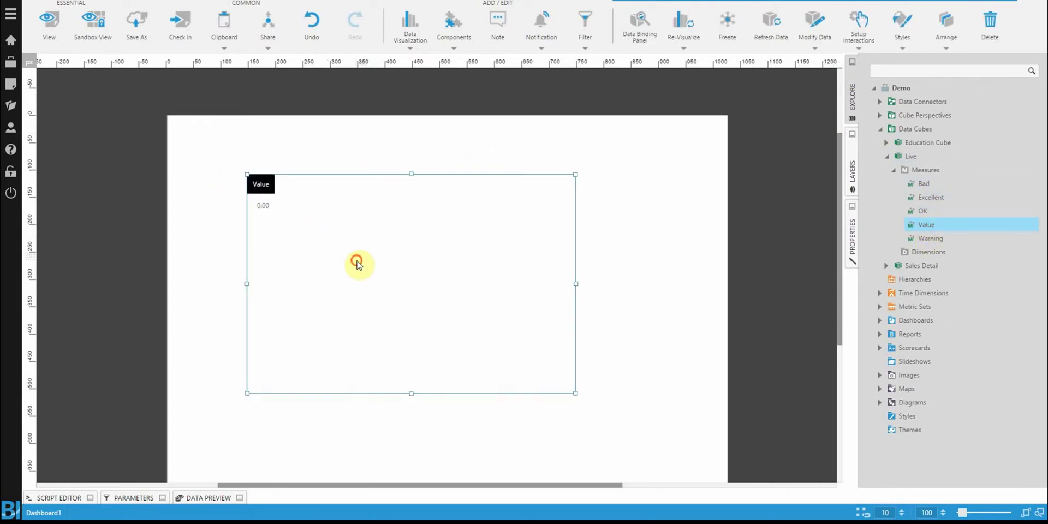
{"action": "left_click_drag", "start_coordinate": [355, 262], "coordinate": [322, 232]}
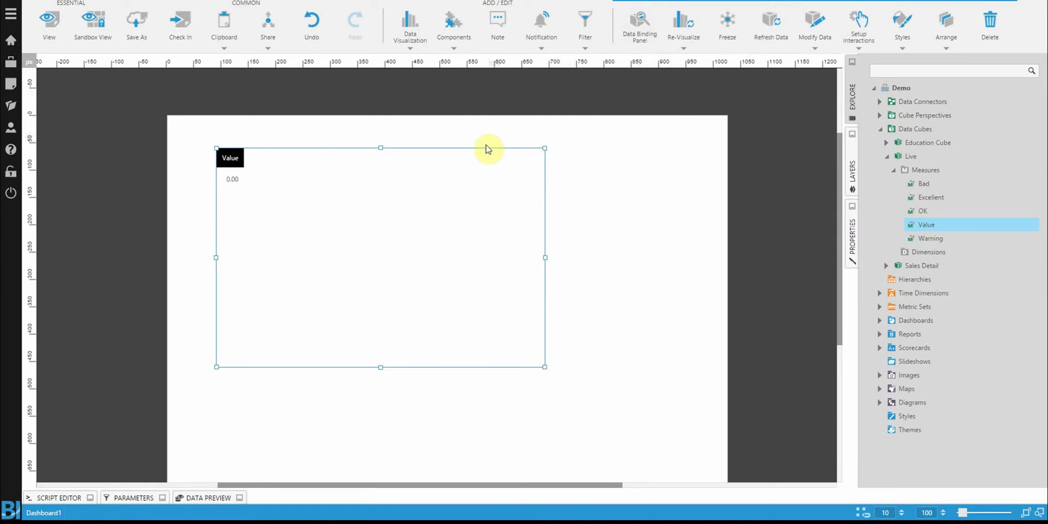
- Enable Bypass data cache on the Value metric set so the widget reads 64.00
{"action": "left_click", "coordinate": [646, 38]}
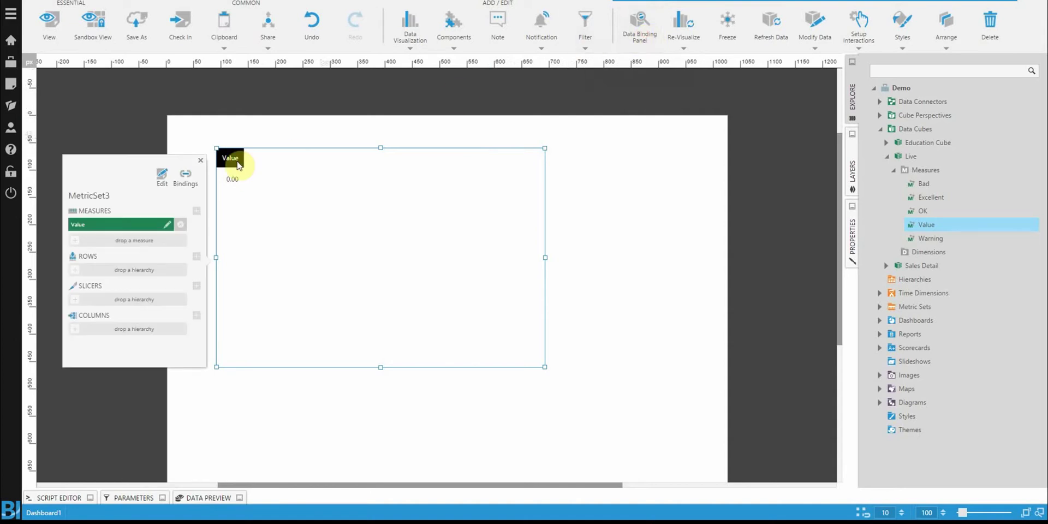
{"action": "left_click", "coordinate": [160, 169]}
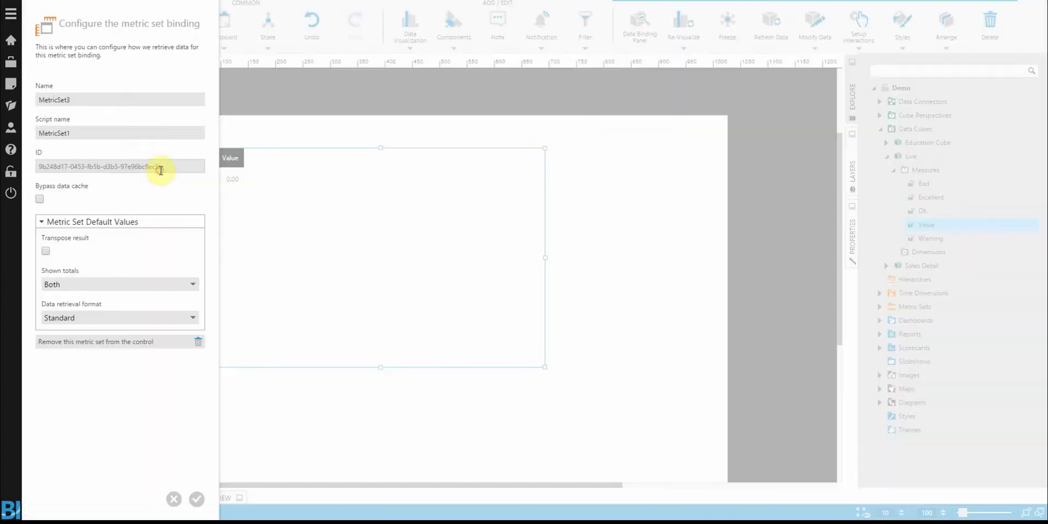
{"action": "left_click", "coordinate": [40, 200]}
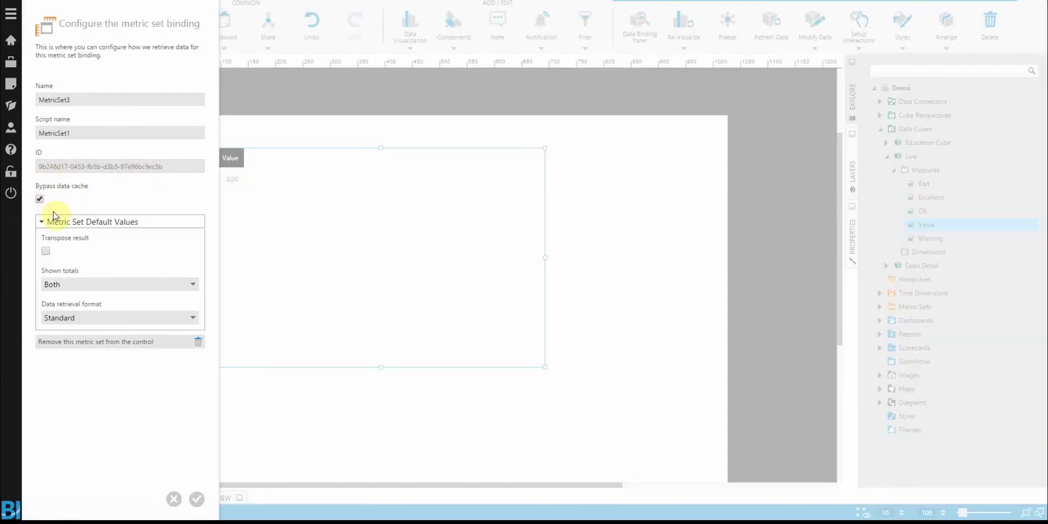
{"action": "left_click", "coordinate": [198, 500]}
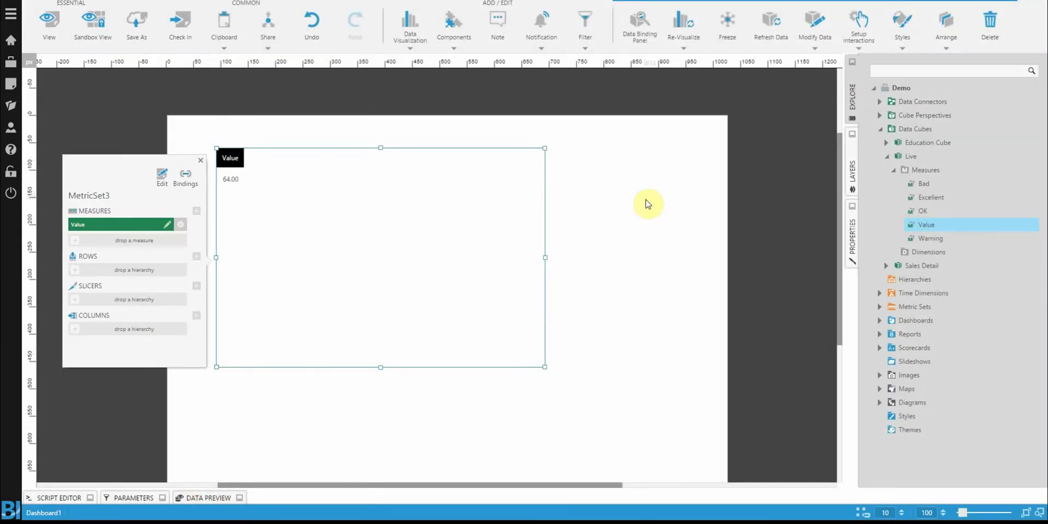
- Refresh the data three times until the Value widget reads 78.00
{"action": "left_click", "coordinate": [775, 27]}
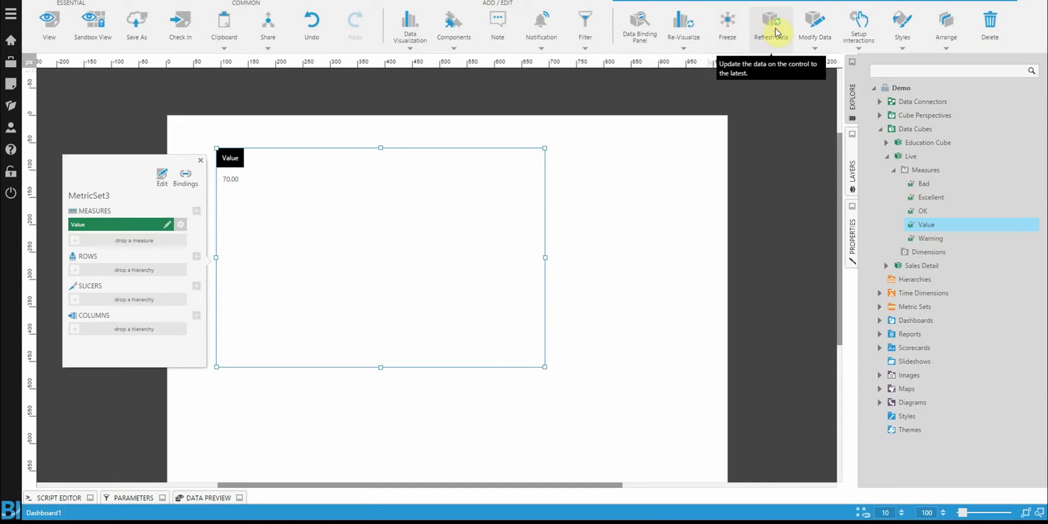
{"action": "left_click", "coordinate": [763, 31]}
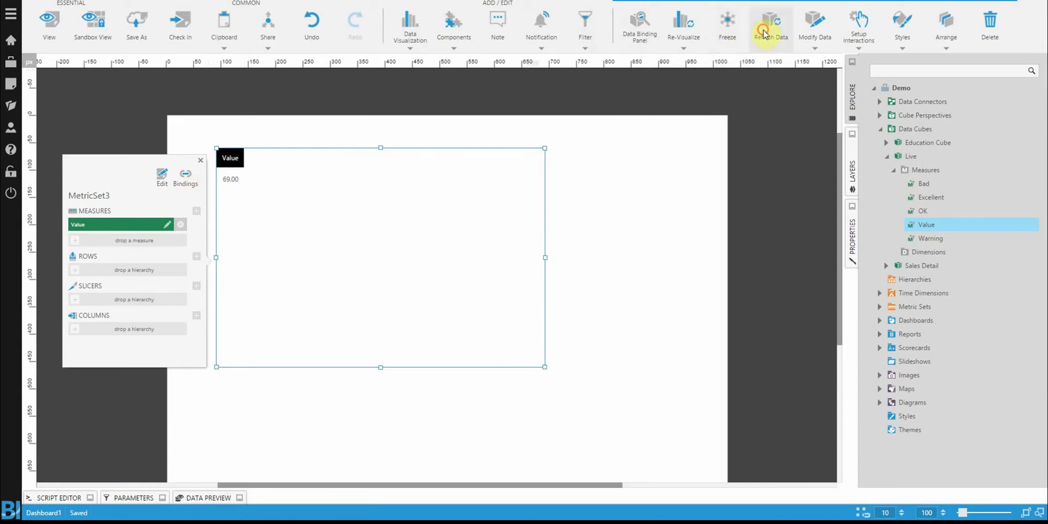
{"action": "left_click", "coordinate": [771, 31]}
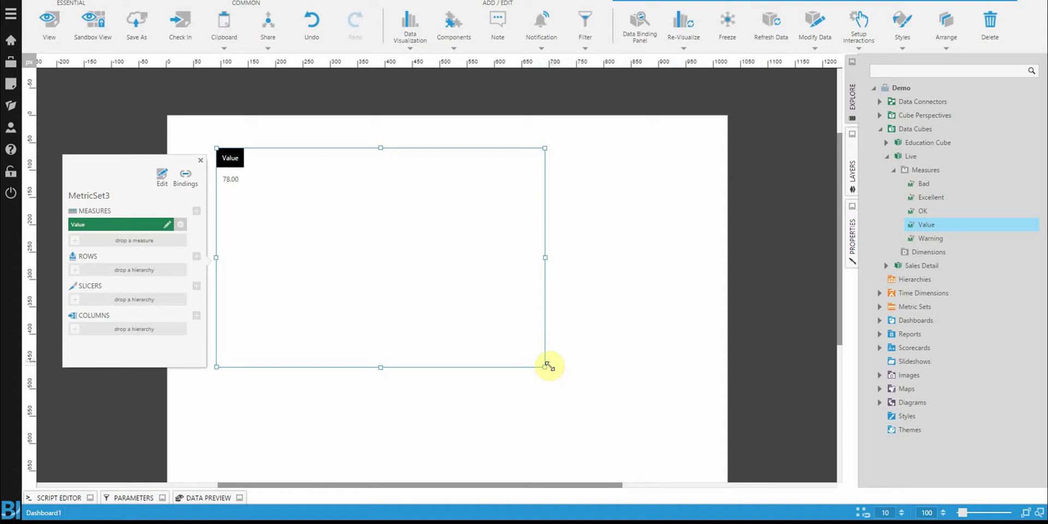
- Resize the Value widget smaller and re-visualize it as a State Indicator
{"action": "left_click_drag", "start_coordinate": [550, 366], "coordinate": [307, 225]}
{"action": "left_click", "coordinate": [681, 27]}
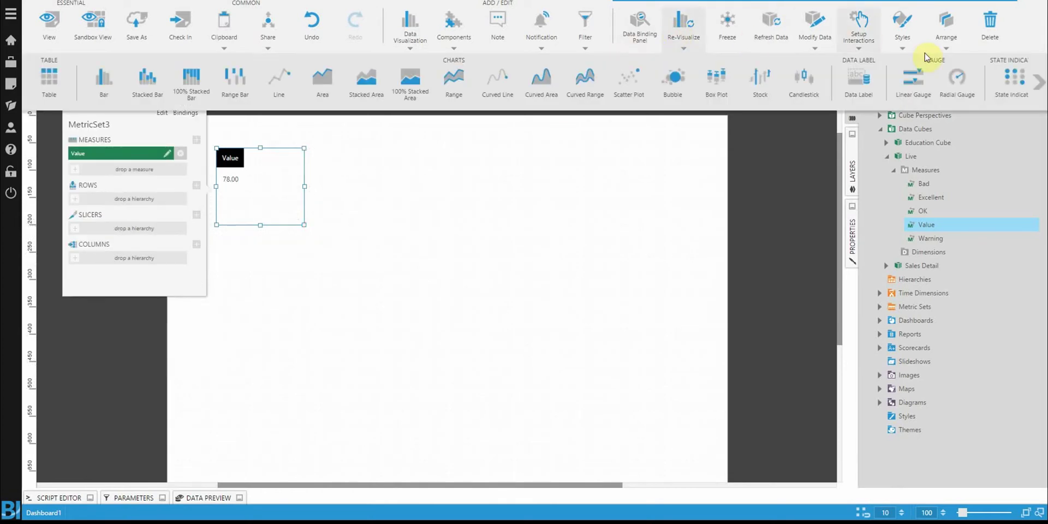
{"action": "left_click", "coordinate": [1005, 81]}
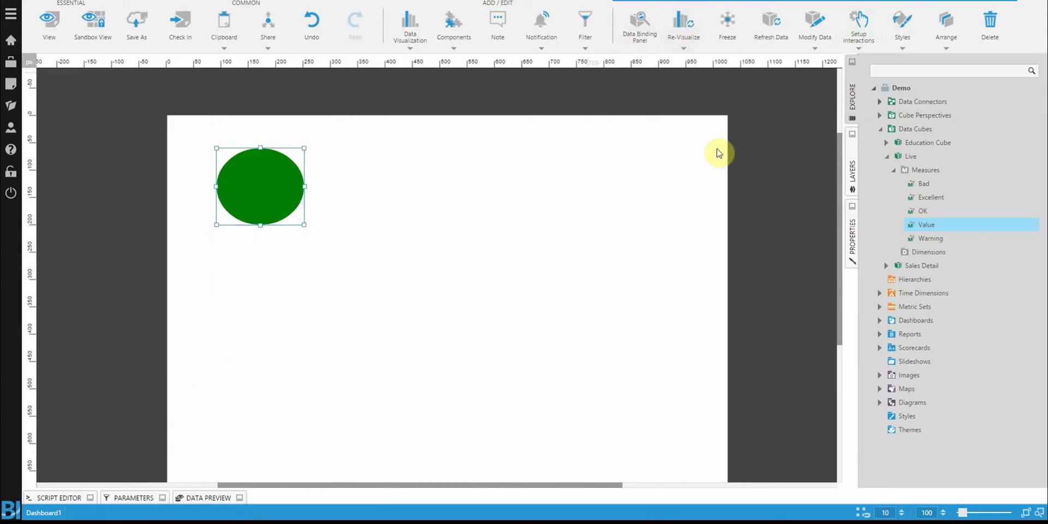
{"action": "left_click", "coordinate": [491, 250]}
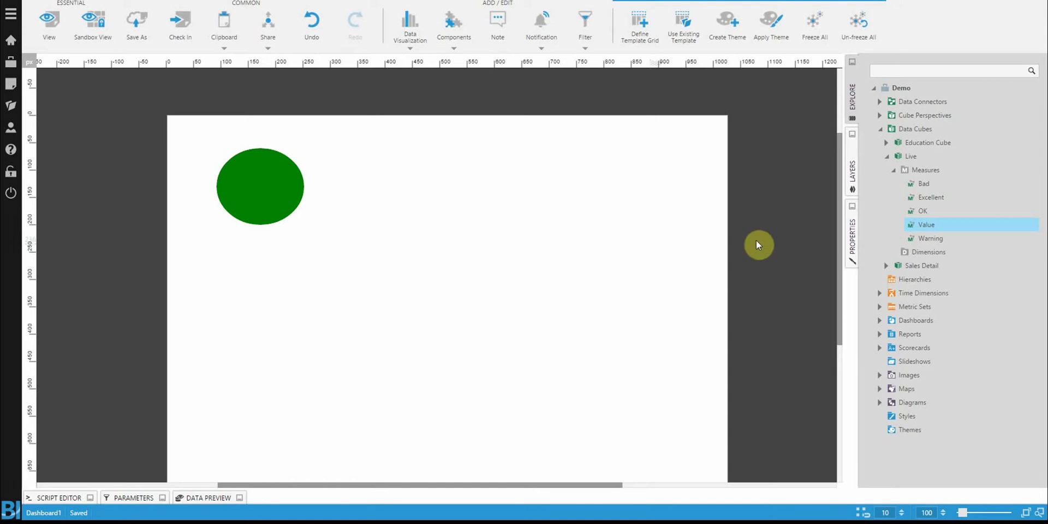
- Select the green indicator and expand Look > Styles > State Styles in its properties
{"action": "left_click", "coordinate": [281, 183]}
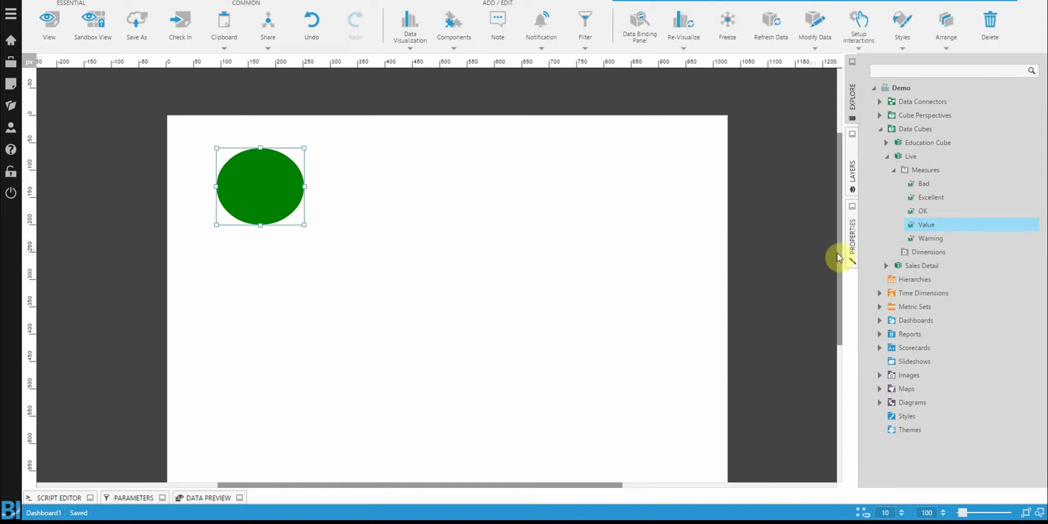
{"action": "left_click", "coordinate": [852, 252]}
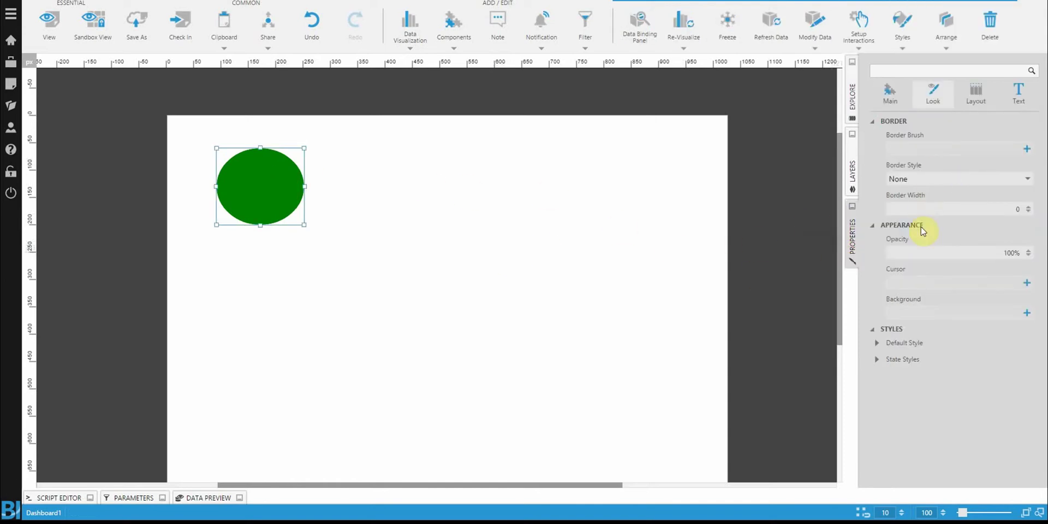
{"action": "left_click", "coordinate": [901, 358]}
{"action": "left_click", "coordinate": [881, 343]}
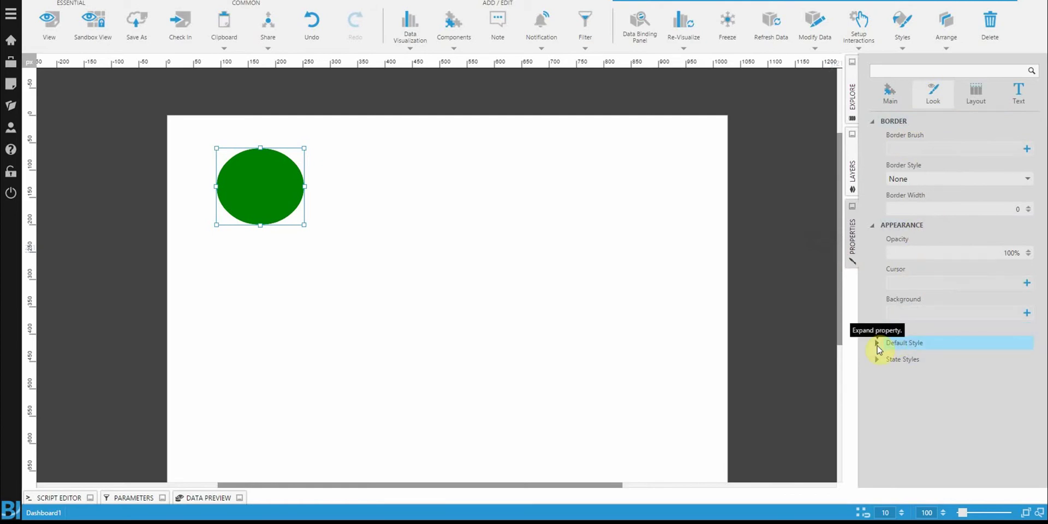
{"action": "left_click", "coordinate": [879, 360]}
{"action": "left_click", "coordinate": [878, 359]}
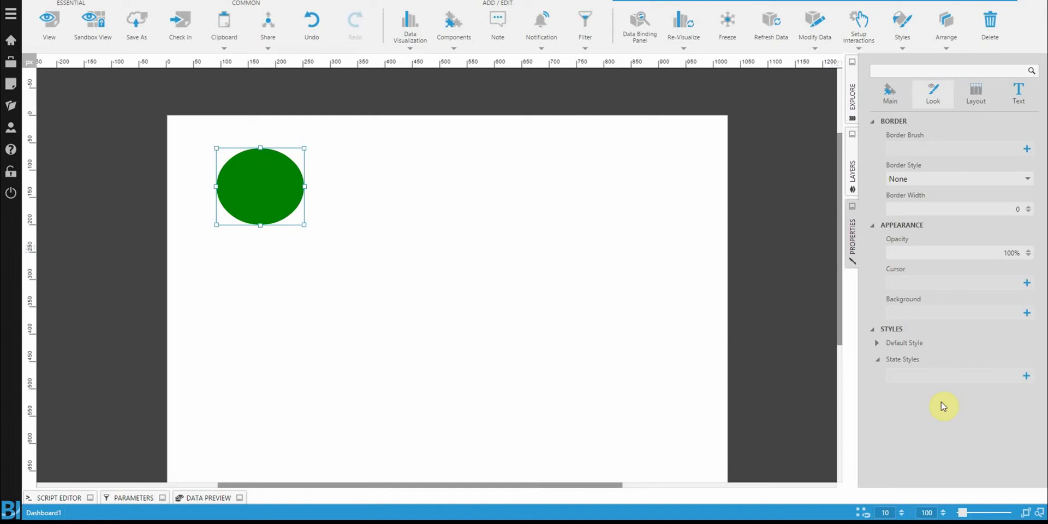
- Expand the default style and keep Gray as the marker fill colour
{"action": "left_click", "coordinate": [877, 343]}
{"action": "scroll", "coordinate": [960, 372], "scroll_direction": "down", "scroll_amount": 4}
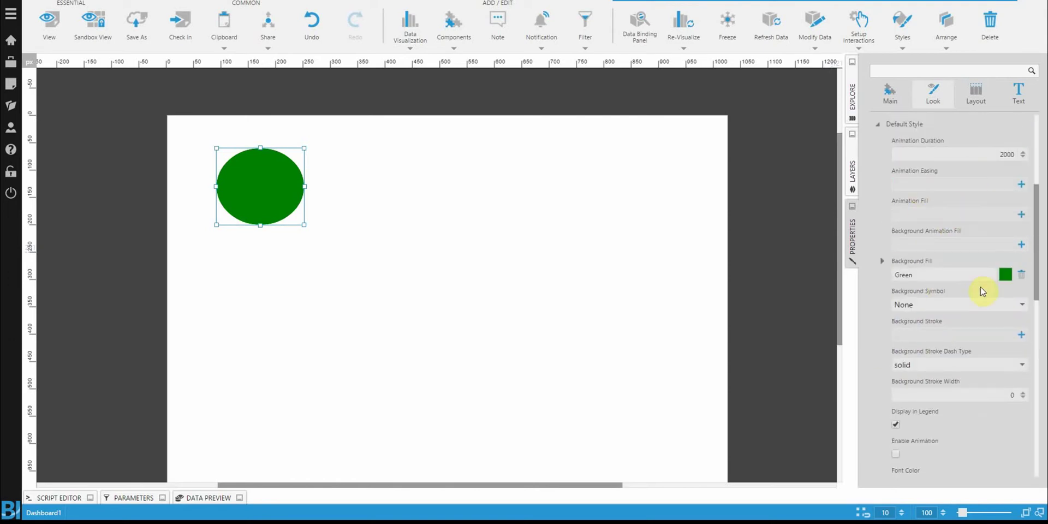
{"action": "scroll", "coordinate": [893, 338], "scroll_direction": "down", "scroll_amount": 1}
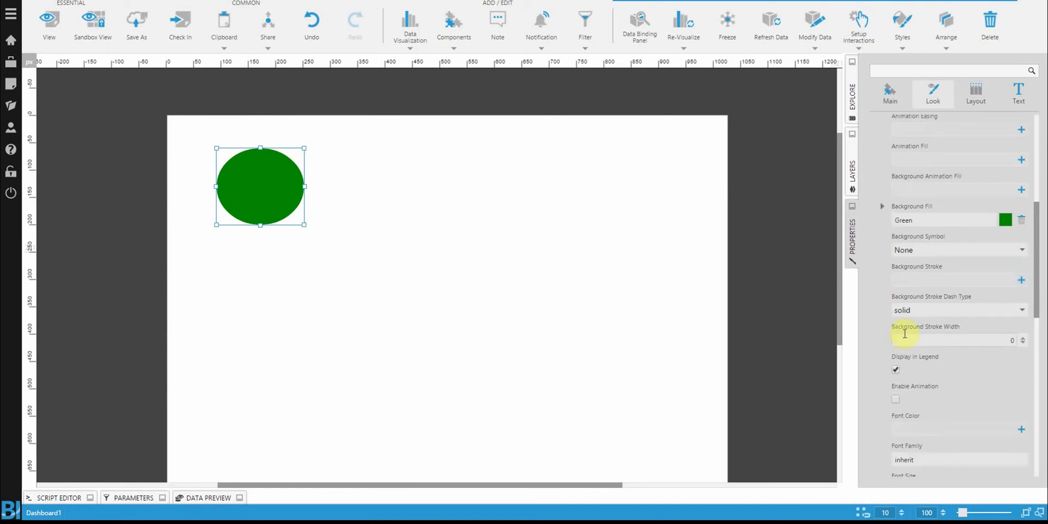
{"action": "mouse_move", "coordinate": [904, 333]}
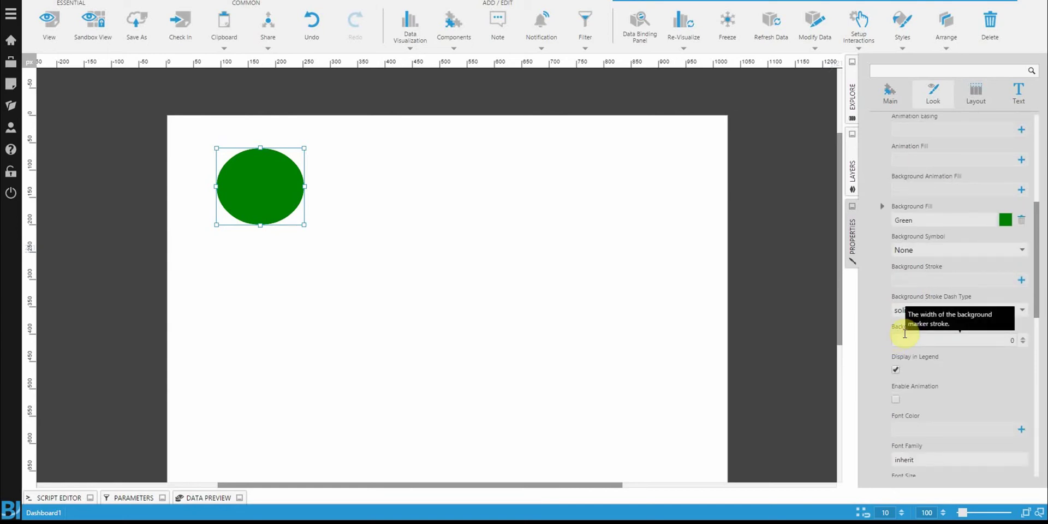
{"action": "scroll", "coordinate": [882, 394], "scroll_direction": "down", "scroll_amount": 5}
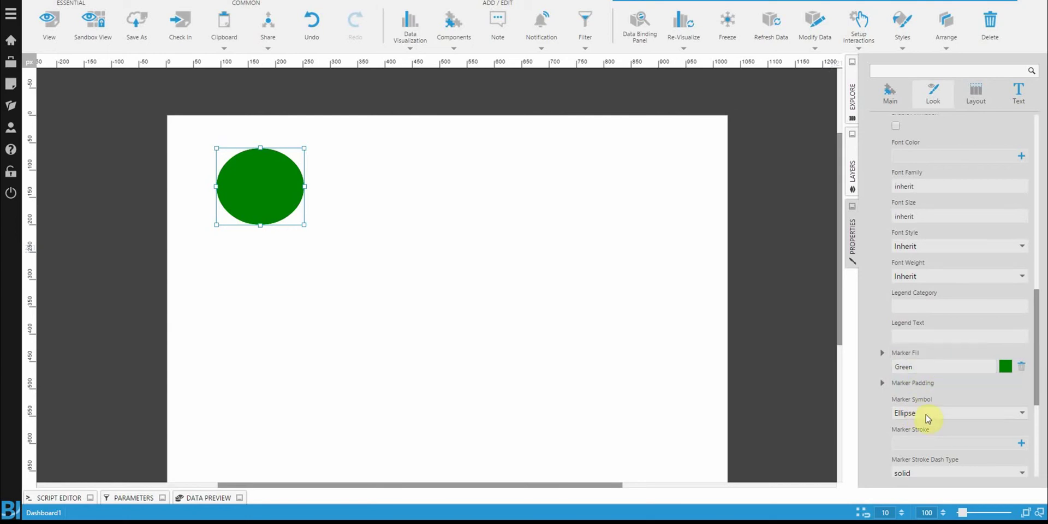
{"action": "left_click", "coordinate": [937, 364]}
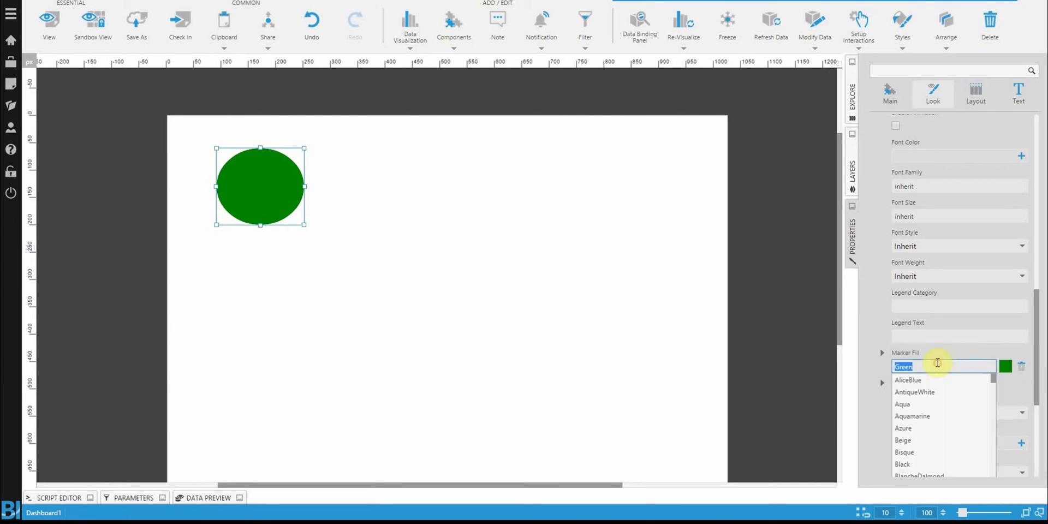
{"action": "type", "text": "g"}
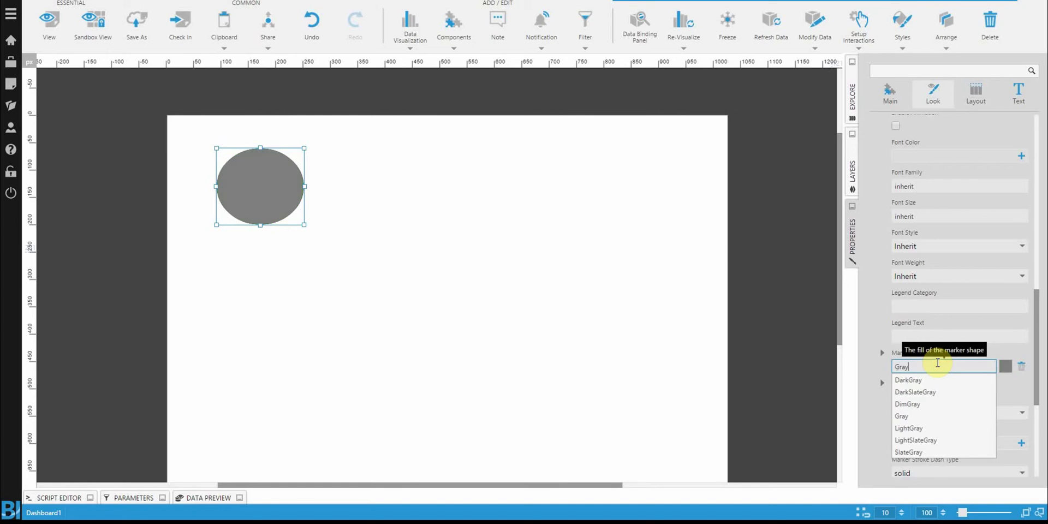
{"action": "left_click", "coordinate": [889, 377]}
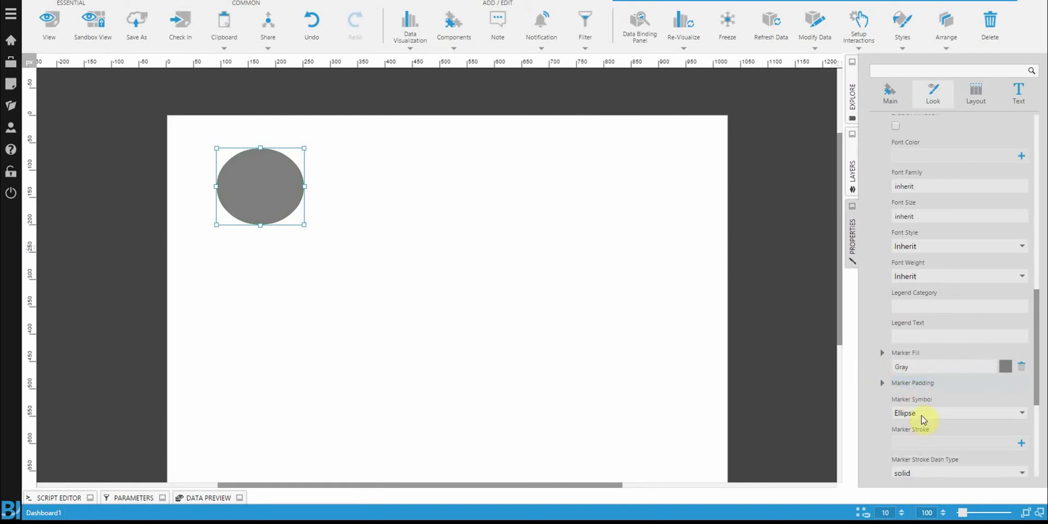
- Try the Check Cross and Check marker symbols, then settle on Cross
{"action": "left_click", "coordinate": [922, 413]}
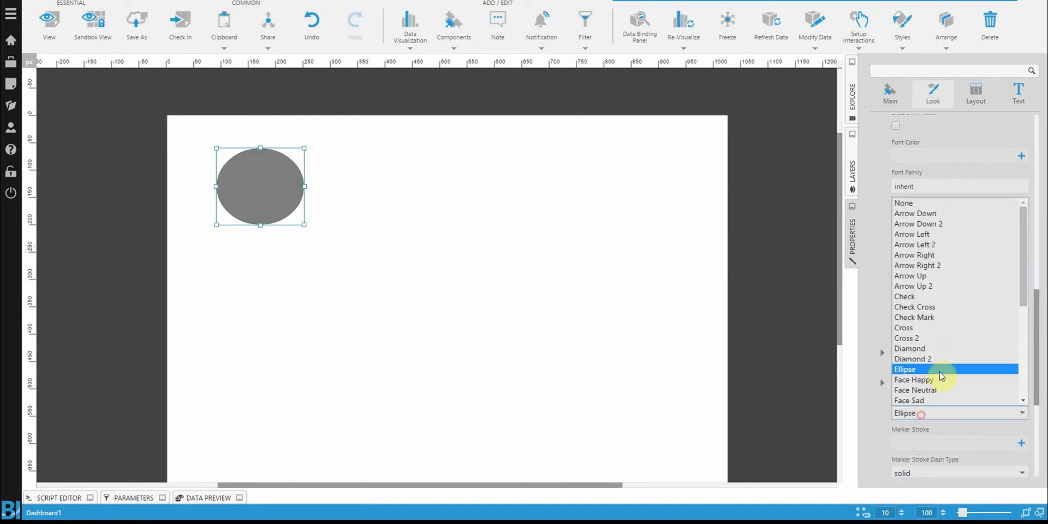
{"action": "left_click", "coordinate": [929, 308]}
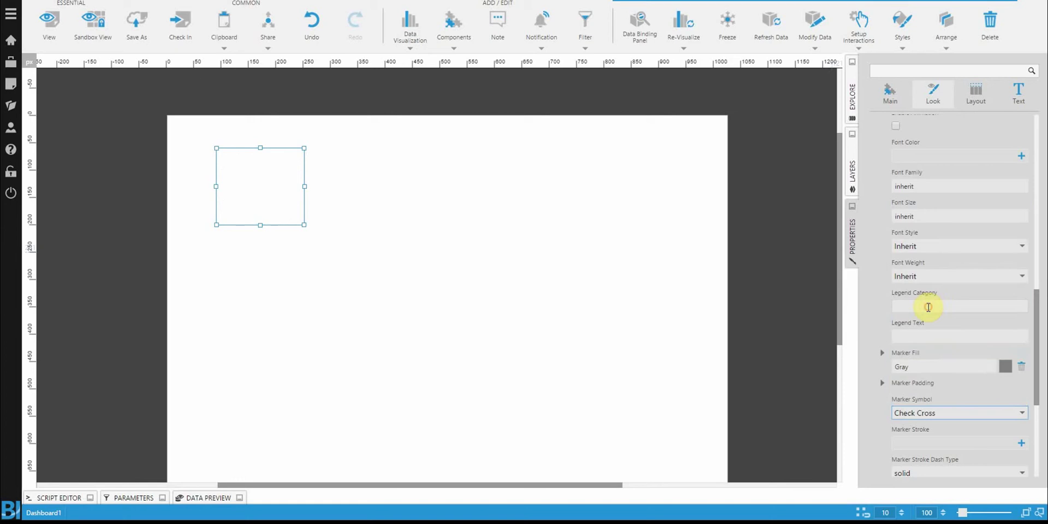
{"action": "left_click", "coordinate": [956, 413]}
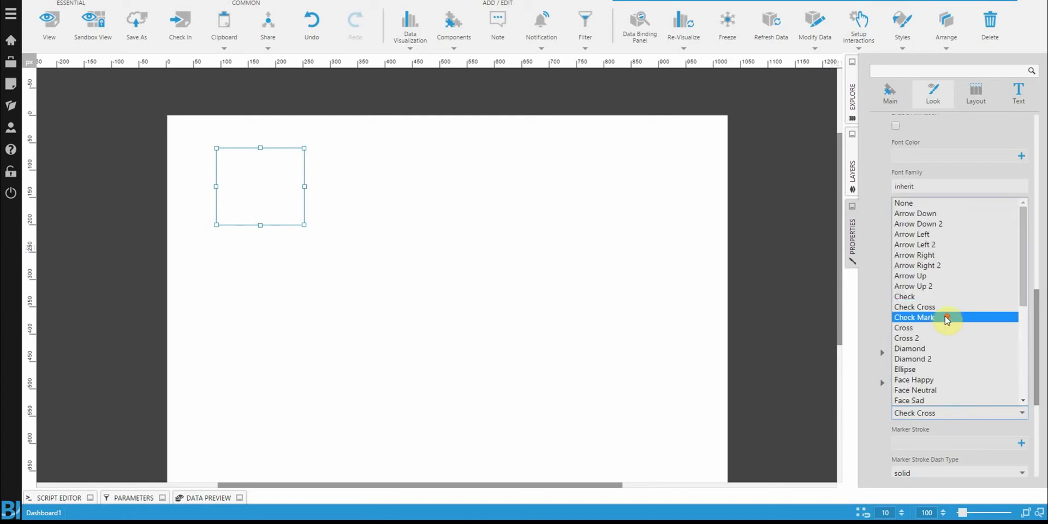
{"action": "left_click", "coordinate": [945, 298]}
{"action": "left_click", "coordinate": [929, 412]}
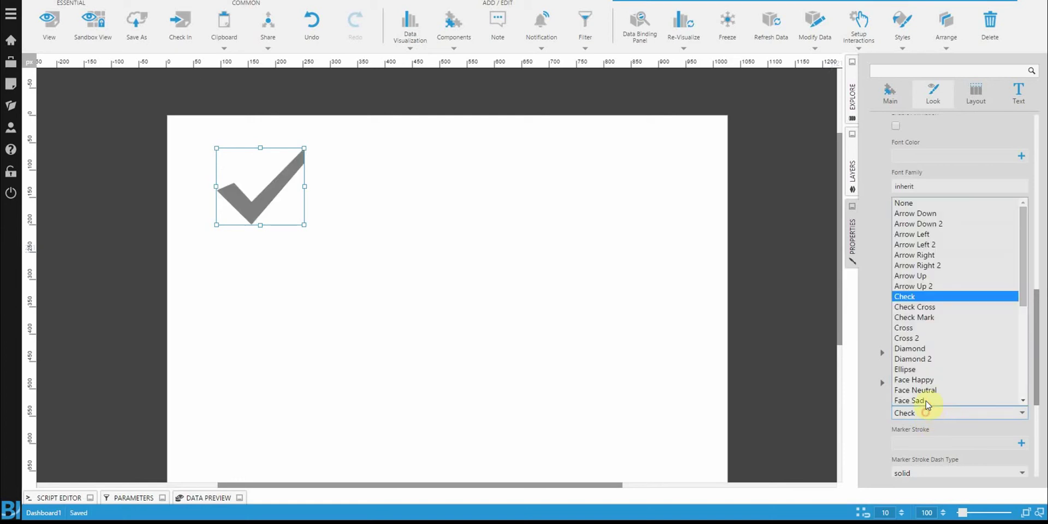
{"action": "left_click", "coordinate": [926, 327]}
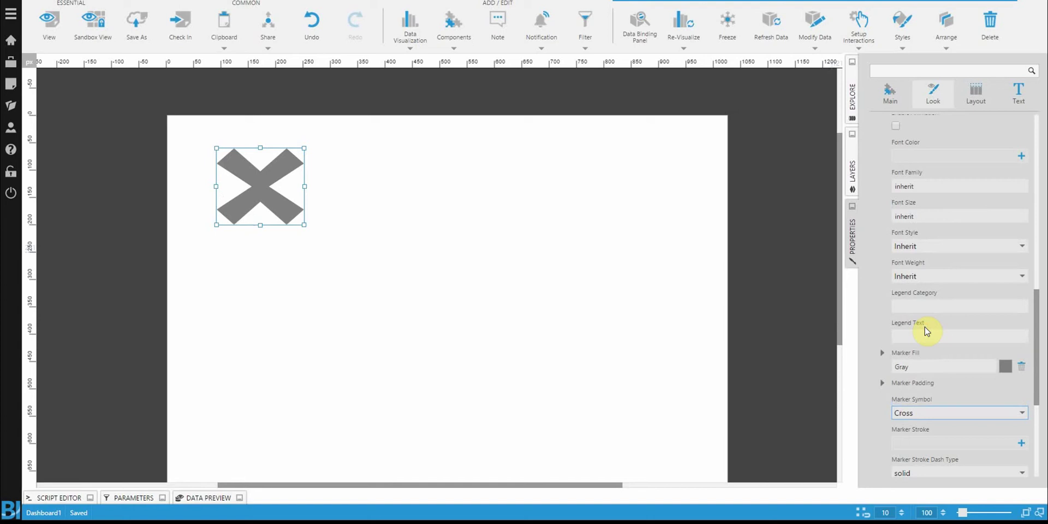
{"action": "left_click", "coordinate": [593, 259]}
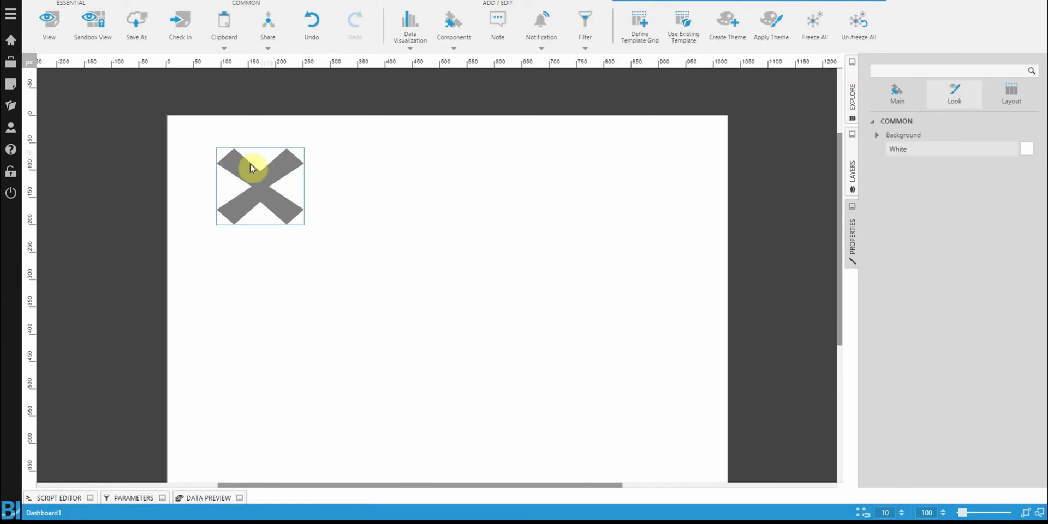
{"action": "left_click", "coordinate": [264, 179]}
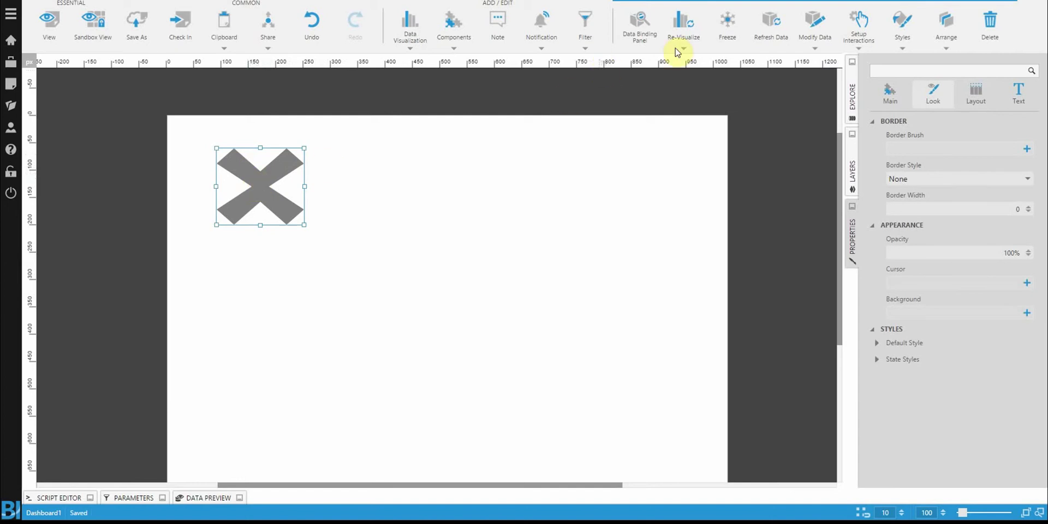
{"action": "left_click", "coordinate": [812, 36]}
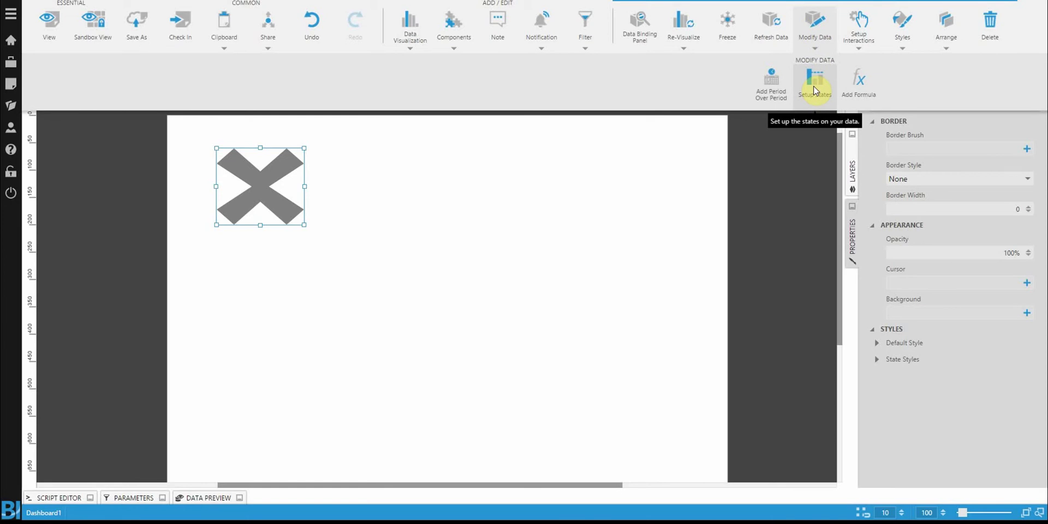
- Add a formula measure with the value 58 and apply it
{"action": "left_click", "coordinate": [857, 91]}
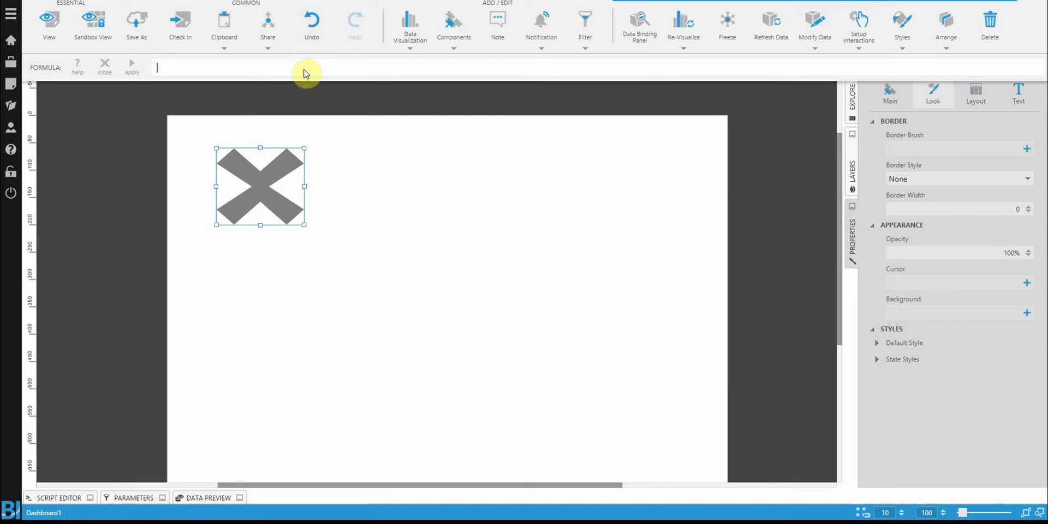
{"action": "type", "text": "58"}
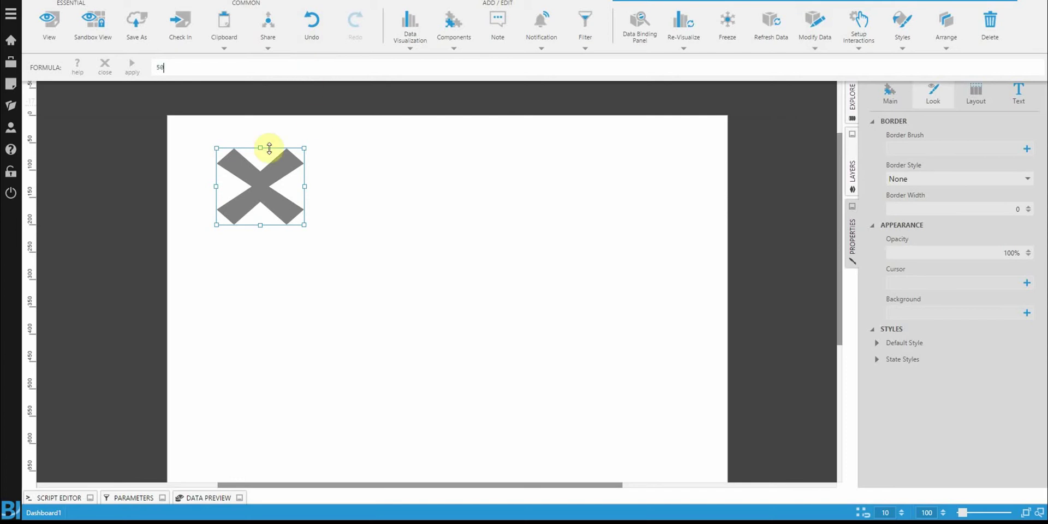
{"action": "left_click", "coordinate": [129, 66]}
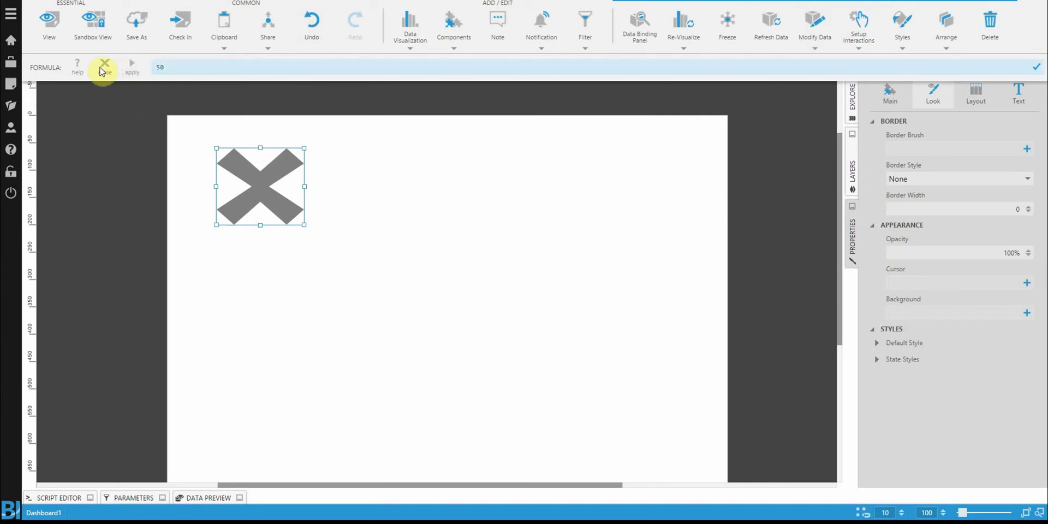
{"action": "left_click", "coordinate": [103, 68]}
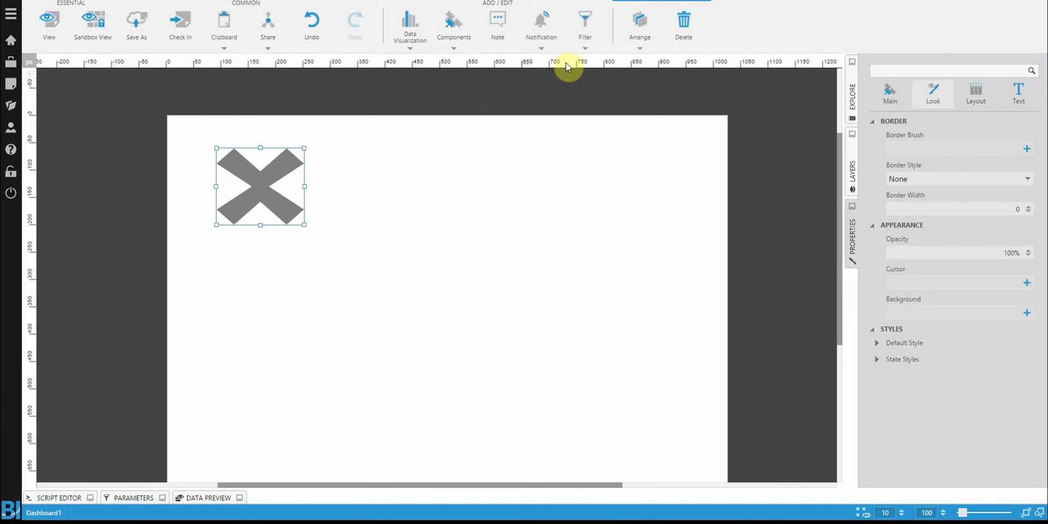
- Check the X indicator's data bindings for the new Script Measure
{"action": "left_click", "coordinate": [263, 166]}
{"action": "left_click", "coordinate": [563, 190]}
{"action": "left_click", "coordinate": [285, 170]}
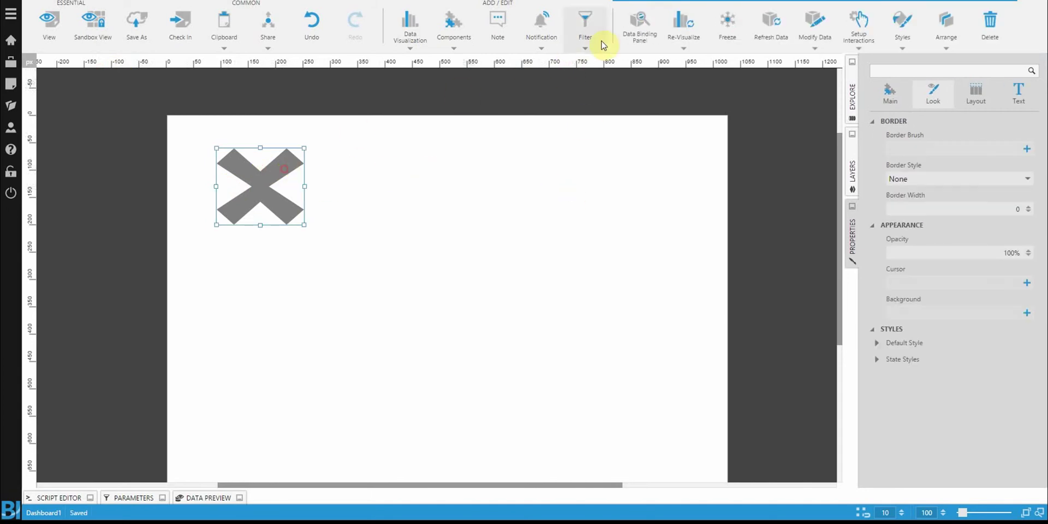
{"action": "left_click", "coordinate": [640, 26]}
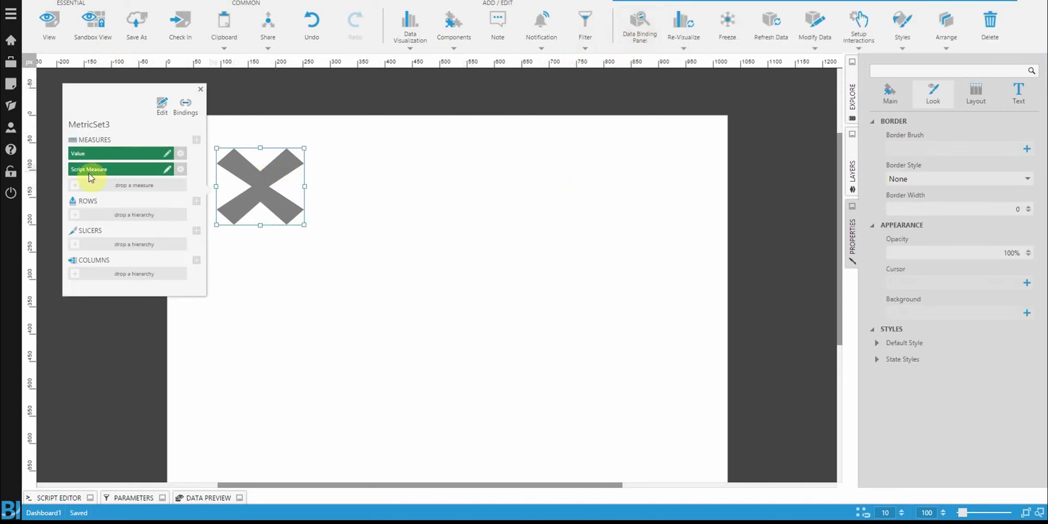
{"action": "left_click", "coordinate": [378, 214]}
{"action": "left_click", "coordinate": [267, 188]}
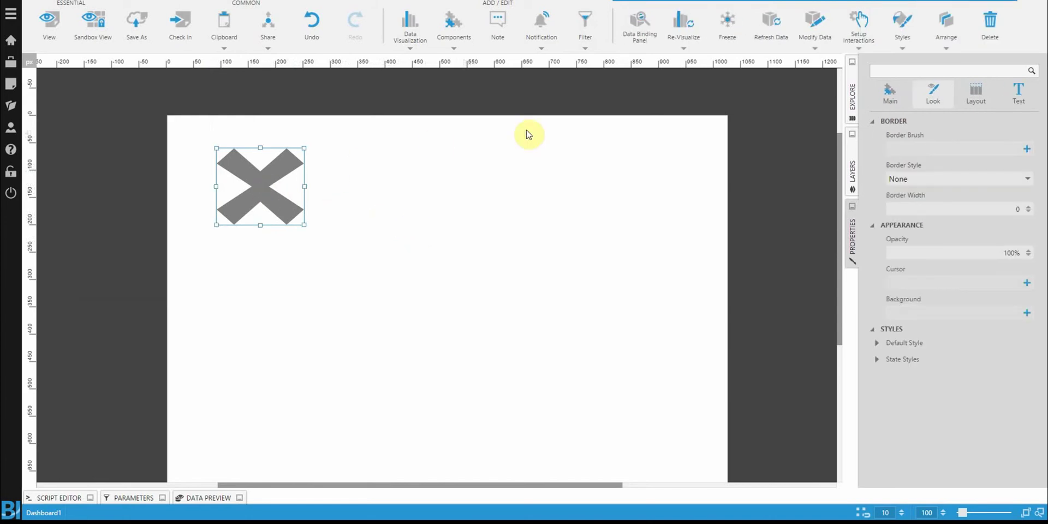
- In Setup States, add a state group named Status and confirm it
{"action": "left_click", "coordinate": [817, 23]}
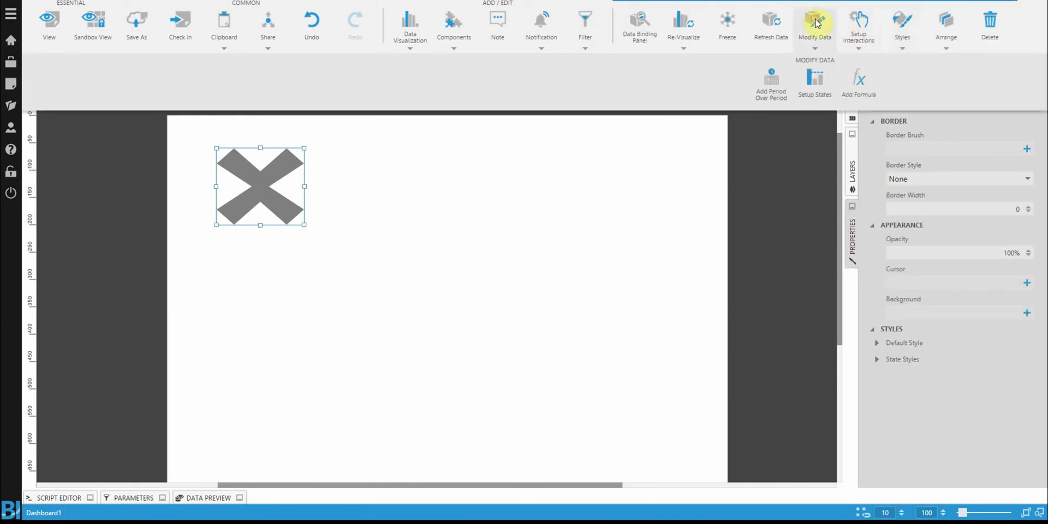
{"action": "left_click", "coordinate": [808, 83]}
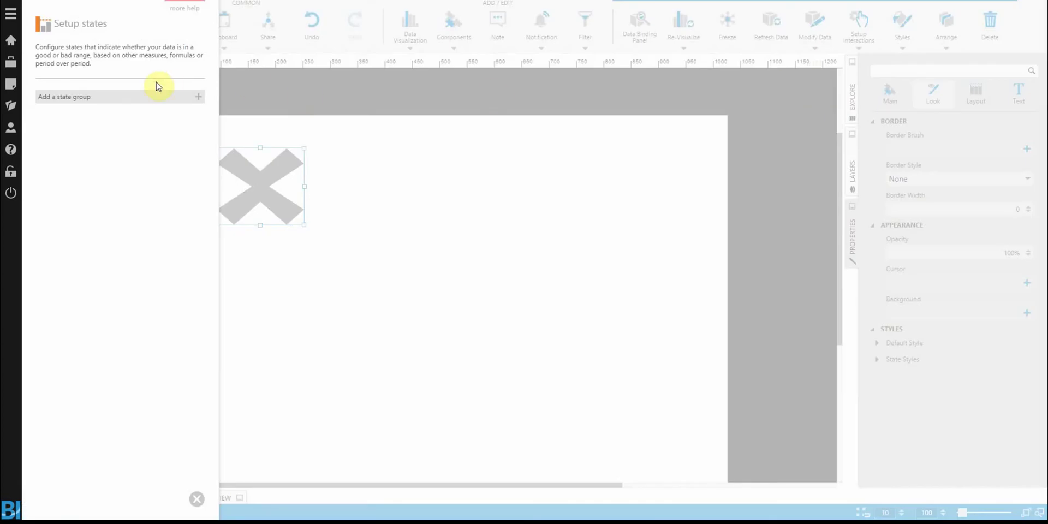
{"action": "left_click", "coordinate": [155, 99]}
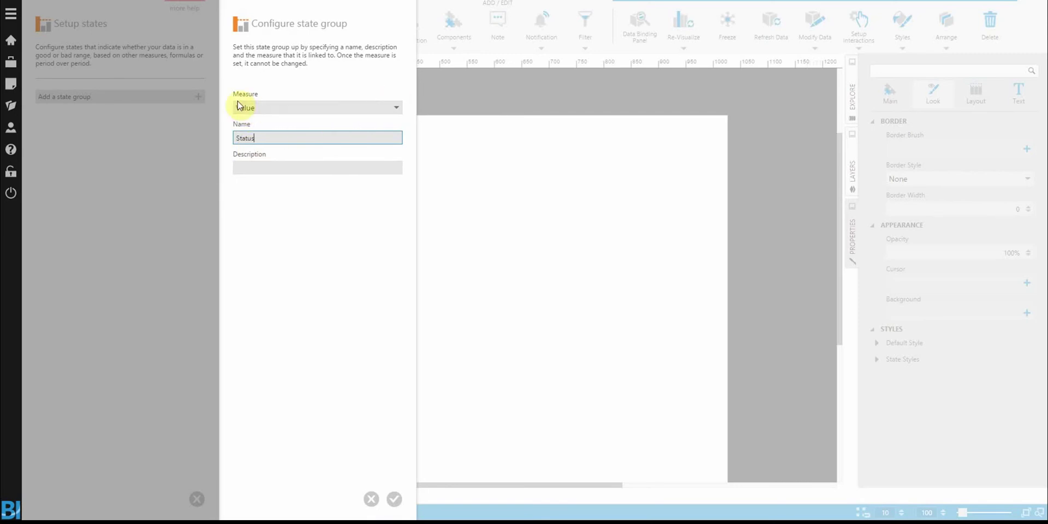
{"action": "left_click", "coordinate": [393, 499]}
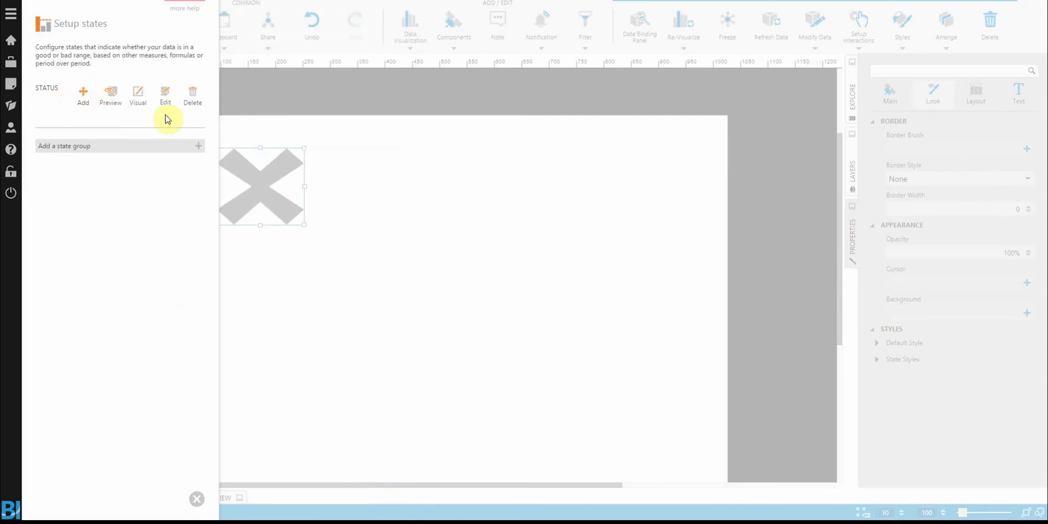
- Add a Low state where Value is less than or equal to Script Measure
{"action": "left_click", "coordinate": [83, 96]}
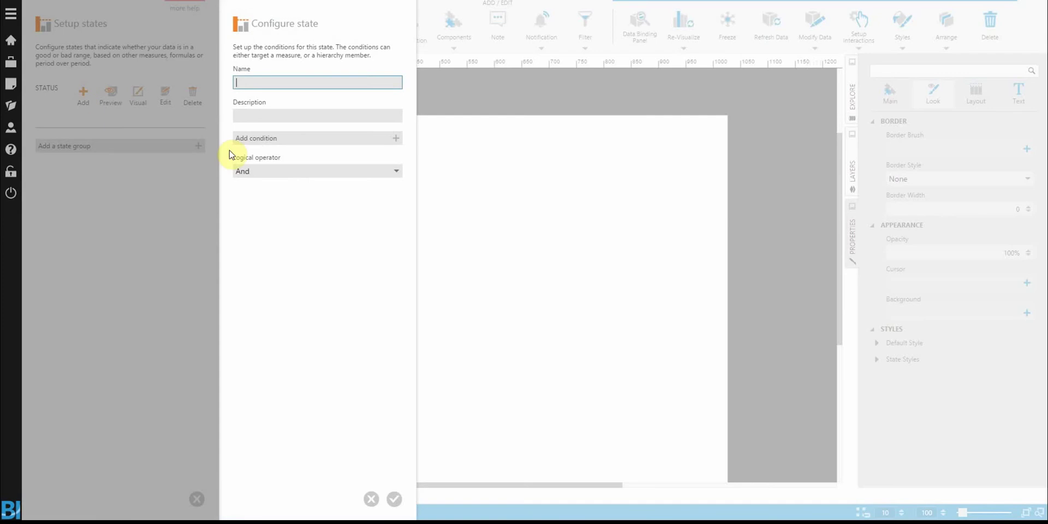
{"action": "left_click", "coordinate": [262, 83]}
{"action": "type", "text": "Low"}
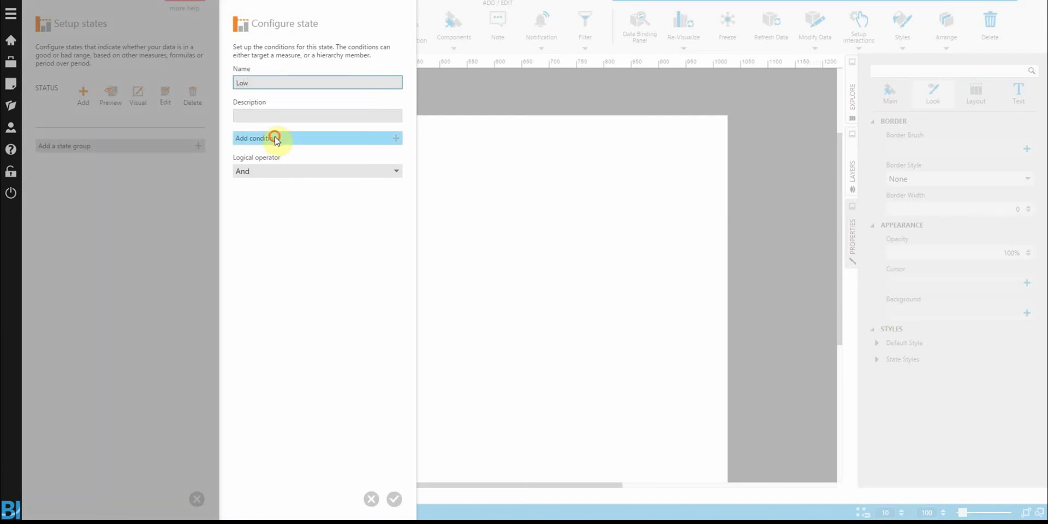
{"action": "left_click", "coordinate": [274, 138]}
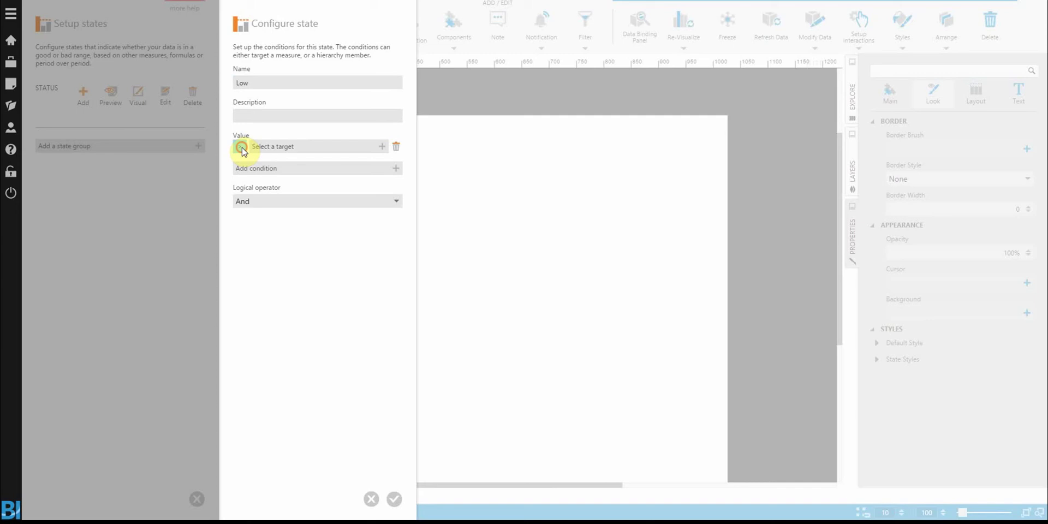
{"action": "left_click", "coordinate": [242, 147]}
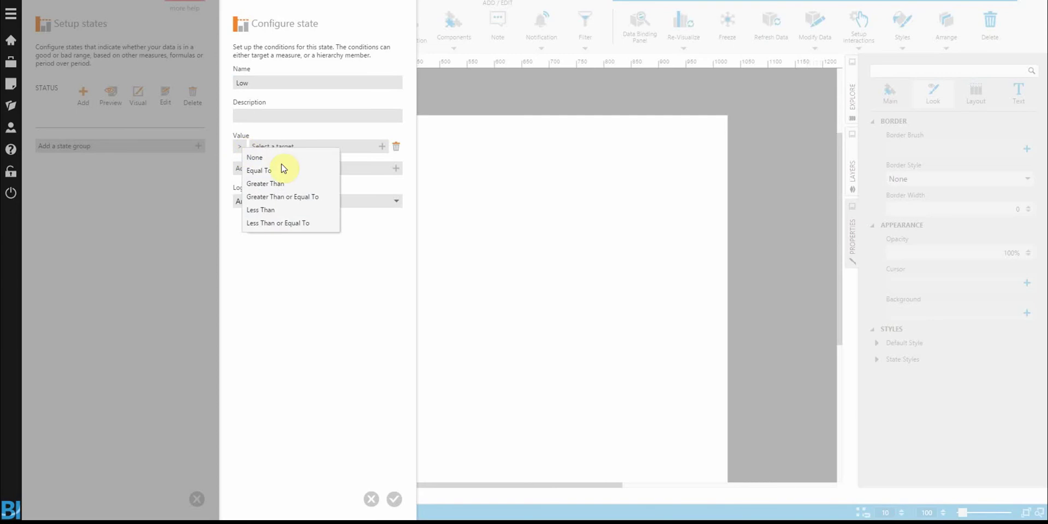
{"action": "left_click", "coordinate": [275, 223]}
{"action": "left_click", "coordinate": [275, 146]}
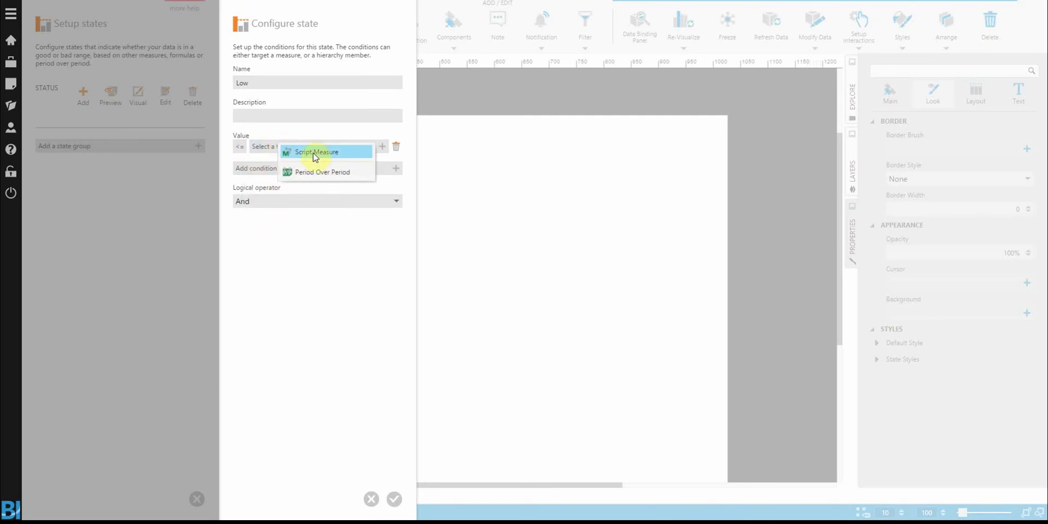
{"action": "left_click", "coordinate": [310, 155]}
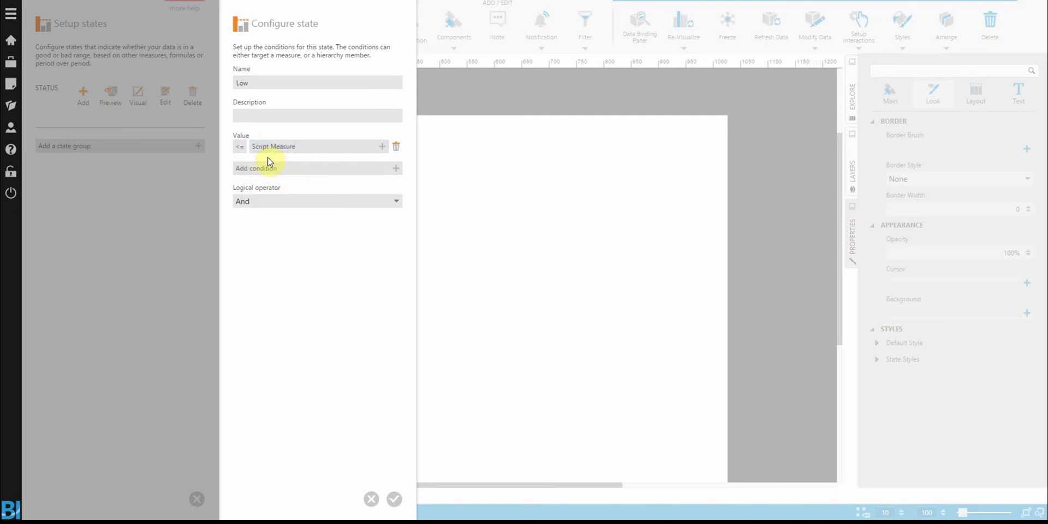
{"action": "left_click", "coordinate": [395, 499]}
- Add a High state where Value is greater than or equal to Script Measure, then close Setup States
{"action": "left_click", "coordinate": [84, 96]}
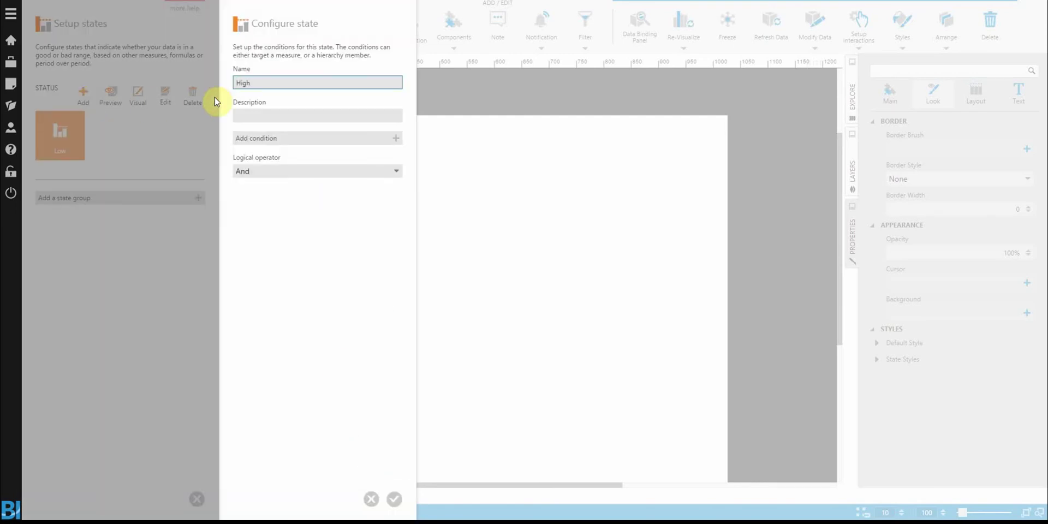
{"action": "type", "text": "High"}
{"action": "left_click", "coordinate": [246, 138]}
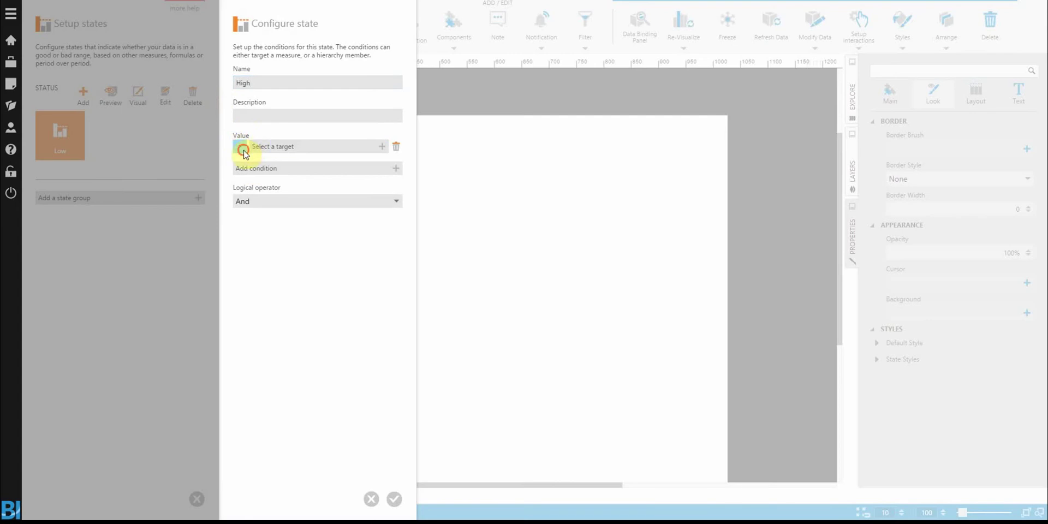
{"action": "left_click", "coordinate": [244, 151]}
{"action": "left_click", "coordinate": [287, 200]}
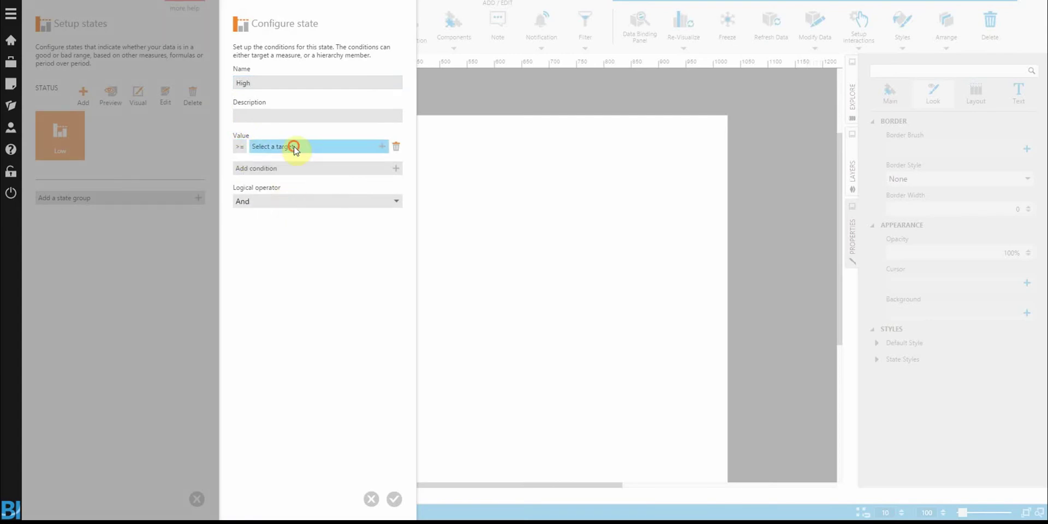
{"action": "left_click", "coordinate": [293, 147]}
{"action": "left_click", "coordinate": [346, 157]}
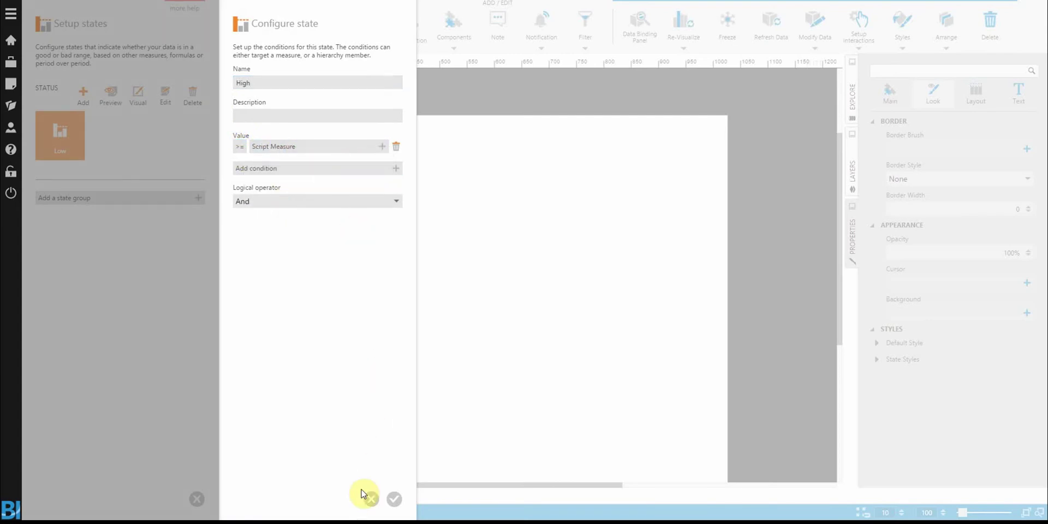
{"action": "left_click", "coordinate": [394, 499]}
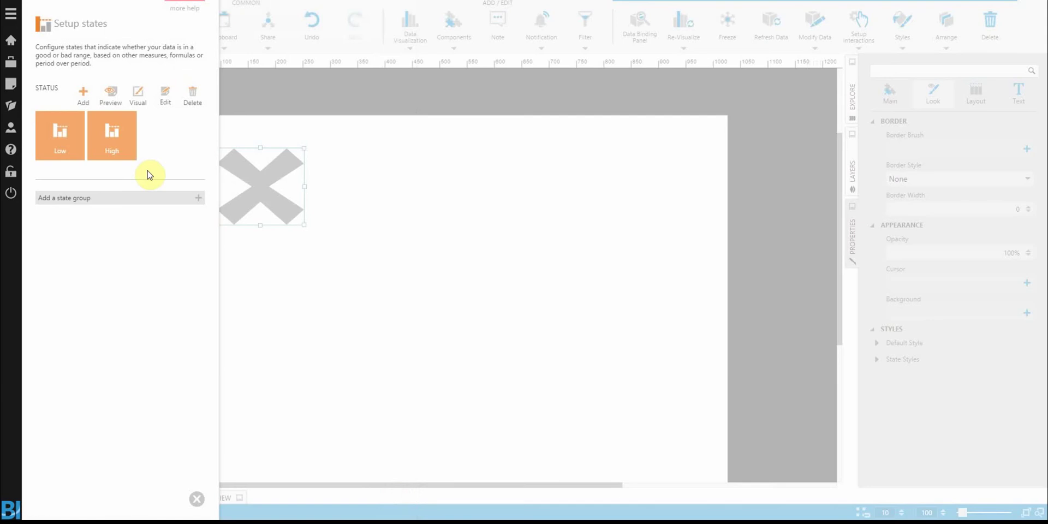
{"action": "left_click", "coordinate": [56, 142]}
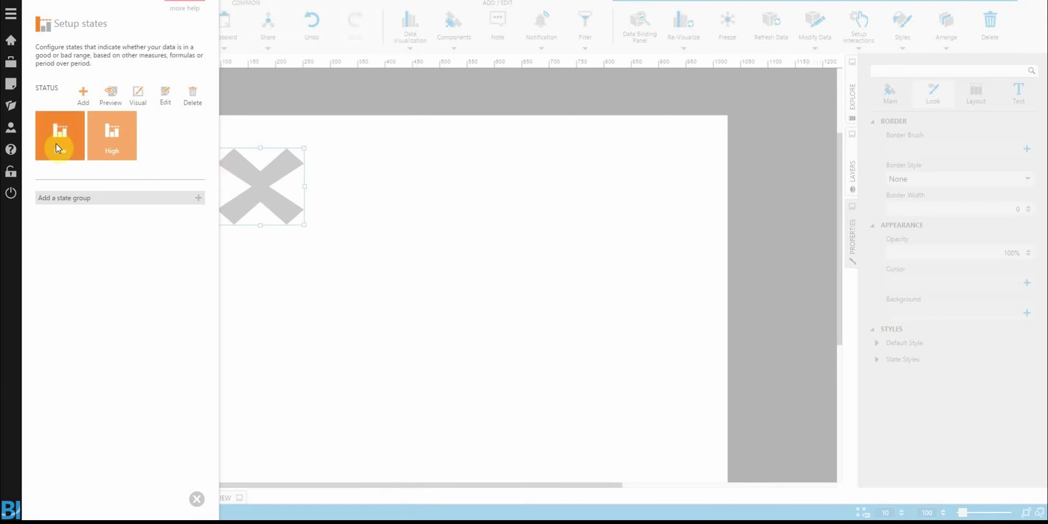
{"action": "left_click", "coordinate": [146, 141]}
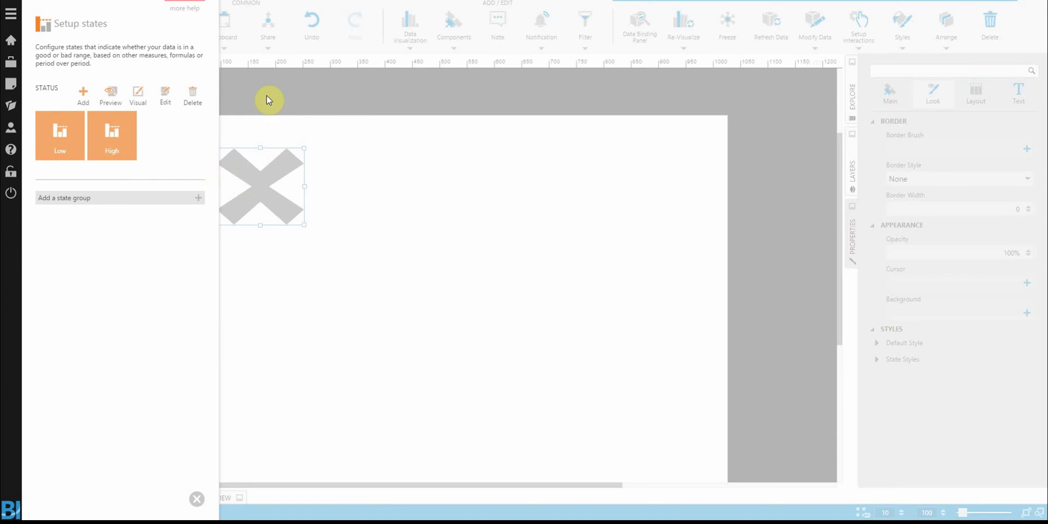
{"action": "left_click", "coordinate": [202, 497]}
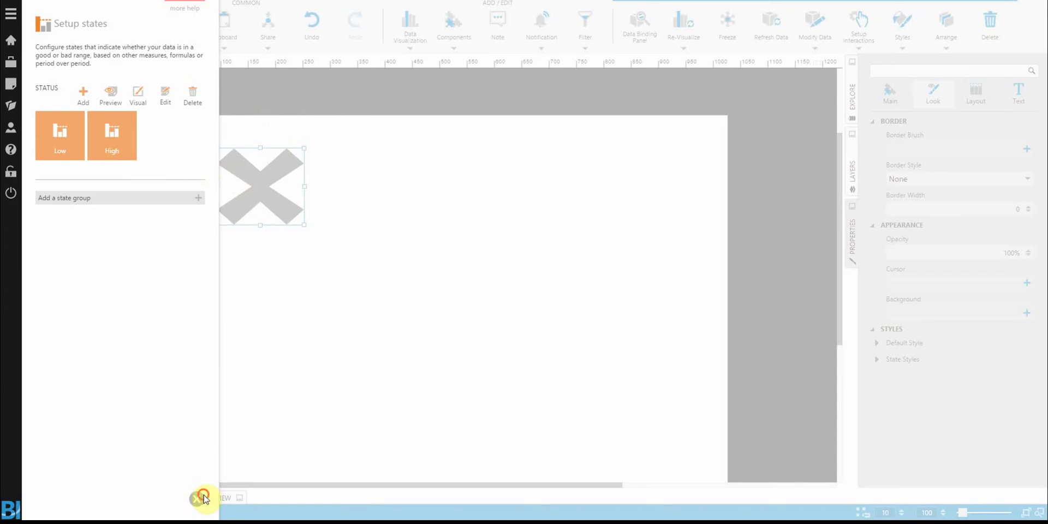
- Set the selected state indicator's Main State Group property to Status
{"action": "left_click", "coordinate": [233, 192]}
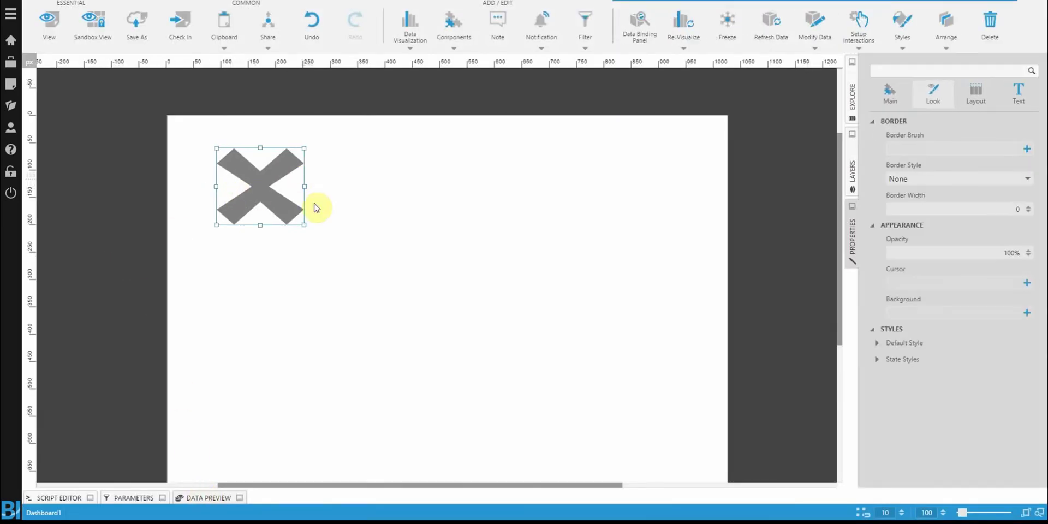
{"action": "left_click", "coordinate": [889, 94]}
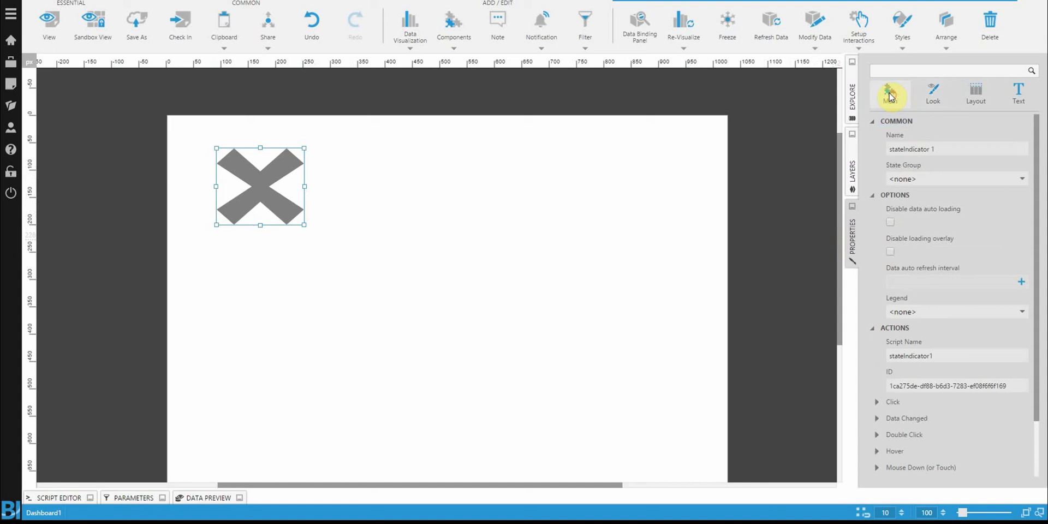
{"action": "left_click", "coordinate": [910, 187]}
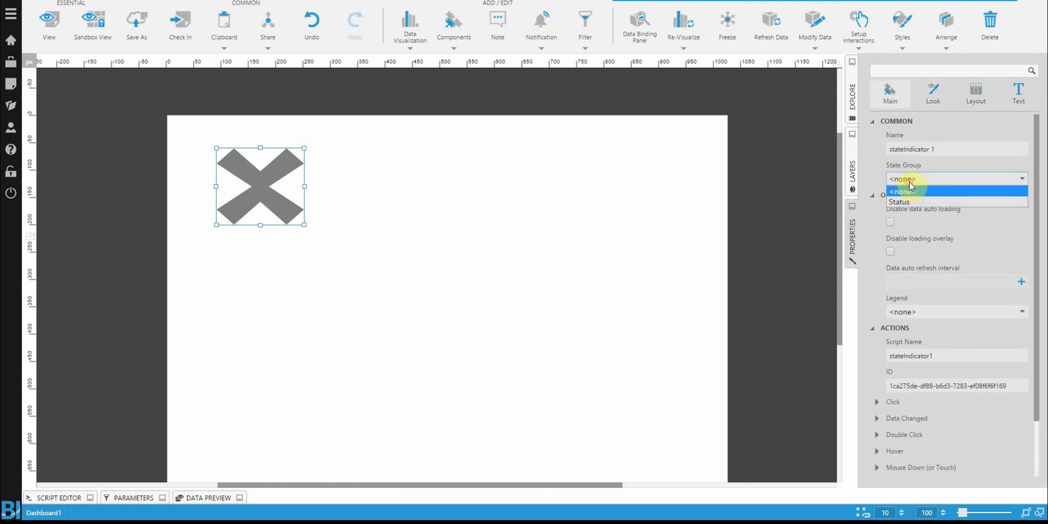
{"action": "left_click", "coordinate": [921, 204]}
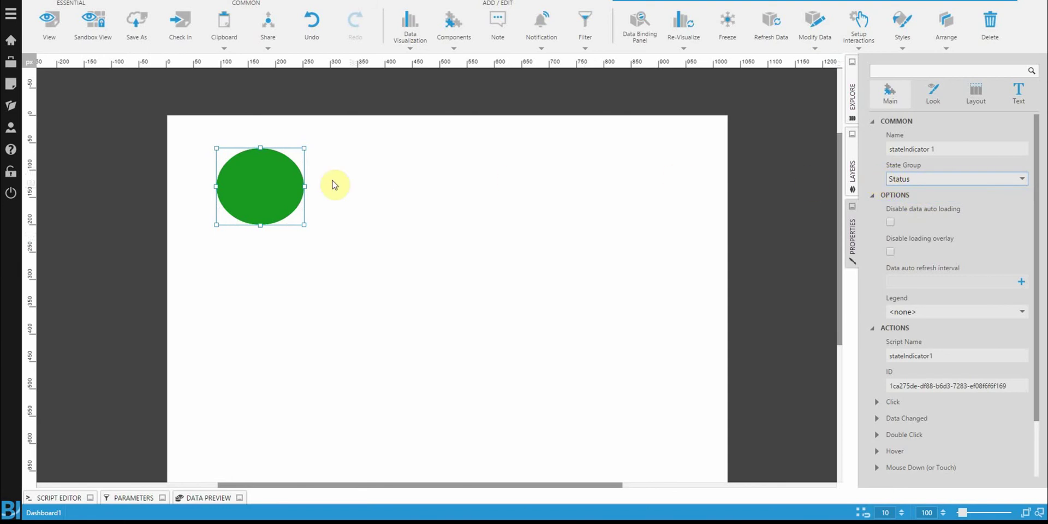
- In Look > State Styles, give the Low state a Red marker fill
{"action": "left_click", "coordinate": [932, 97]}
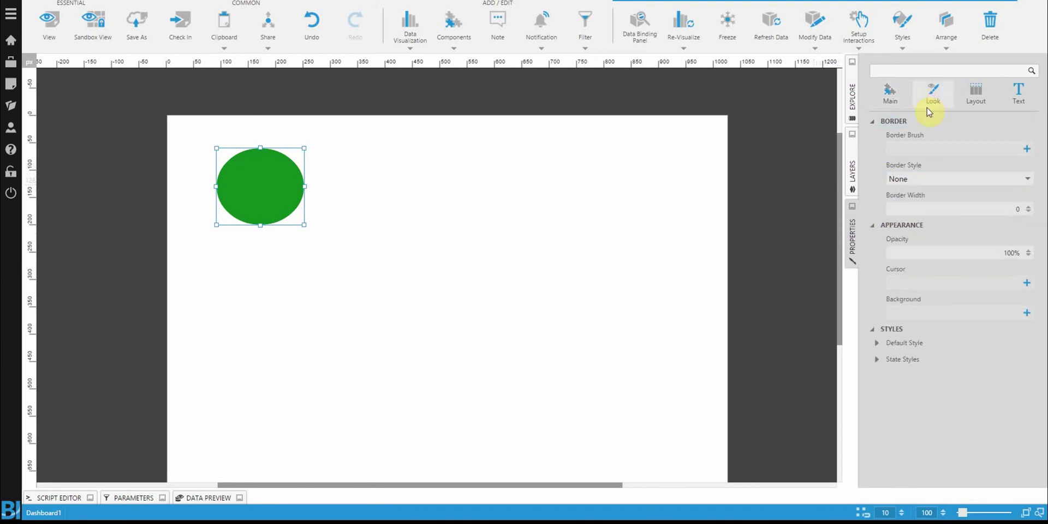
{"action": "left_click", "coordinate": [878, 359]}
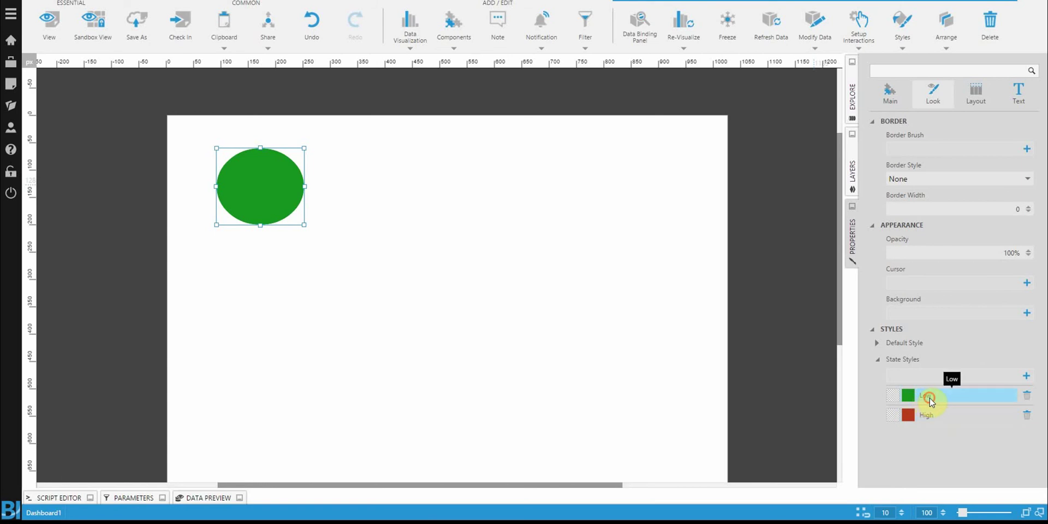
{"action": "left_click", "coordinate": [930, 400]}
{"action": "scroll", "coordinate": [940, 197], "scroll_direction": "down", "scroll_amount": 3}
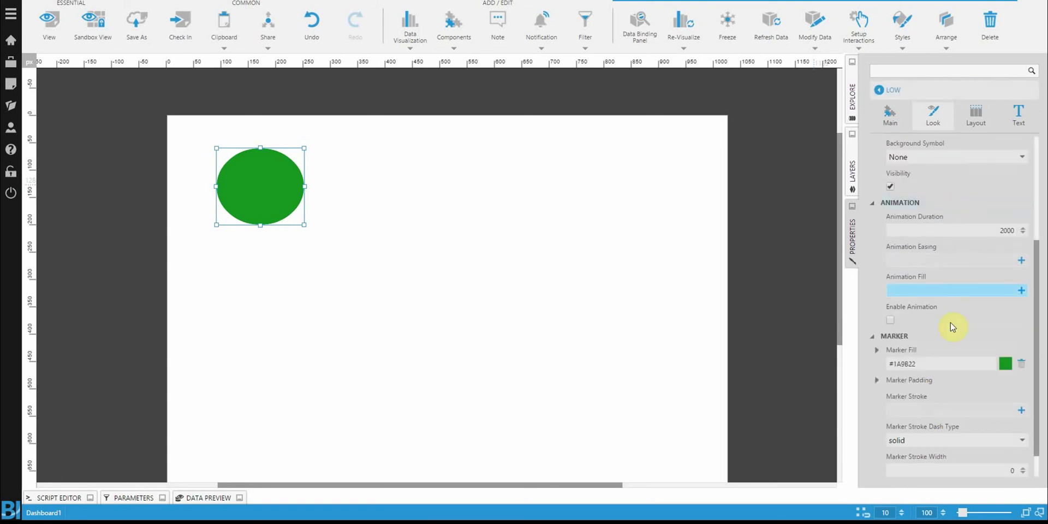
{"action": "left_click", "coordinate": [939, 365]}
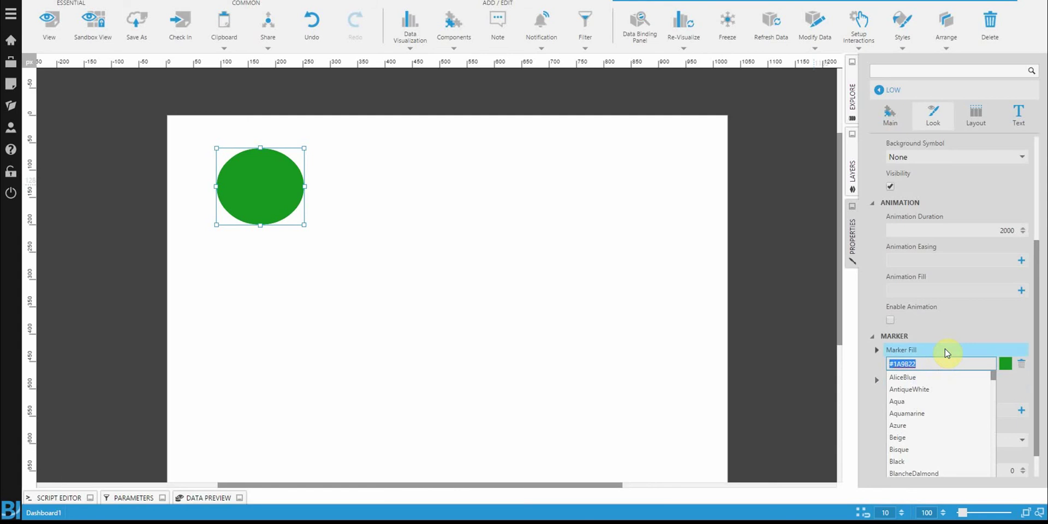
{"action": "type", "text": "Red"}
{"action": "left_click", "coordinate": [873, 403]}
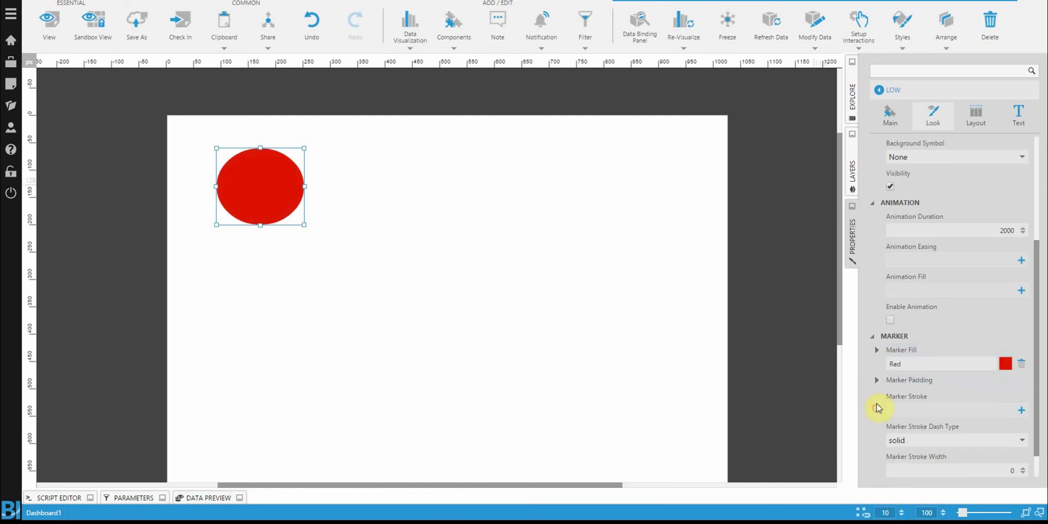
- Give the High state a Green marker fill and a Check marker symbol
{"action": "left_click", "coordinate": [895, 90]}
{"action": "left_click", "coordinate": [905, 357]}
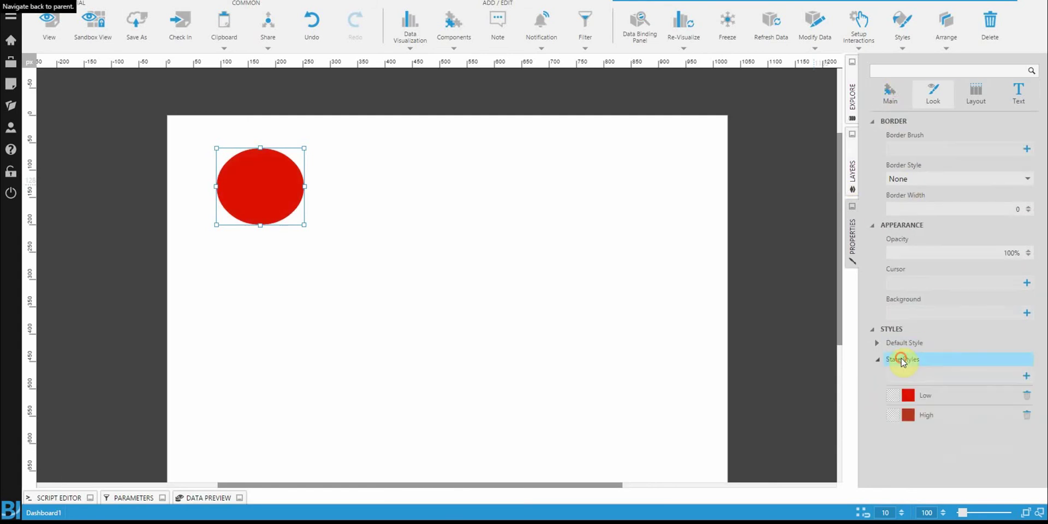
{"action": "left_click", "coordinate": [926, 414]}
{"action": "scroll", "coordinate": [919, 378], "scroll_direction": "down", "scroll_amount": 2}
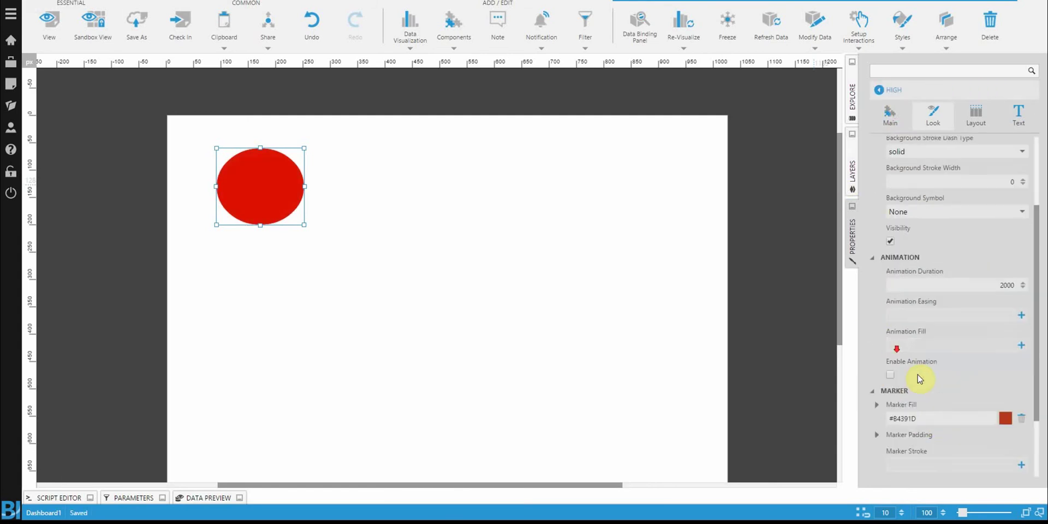
{"action": "left_click", "coordinate": [937, 419]}
{"action": "type", "text": "Green"}
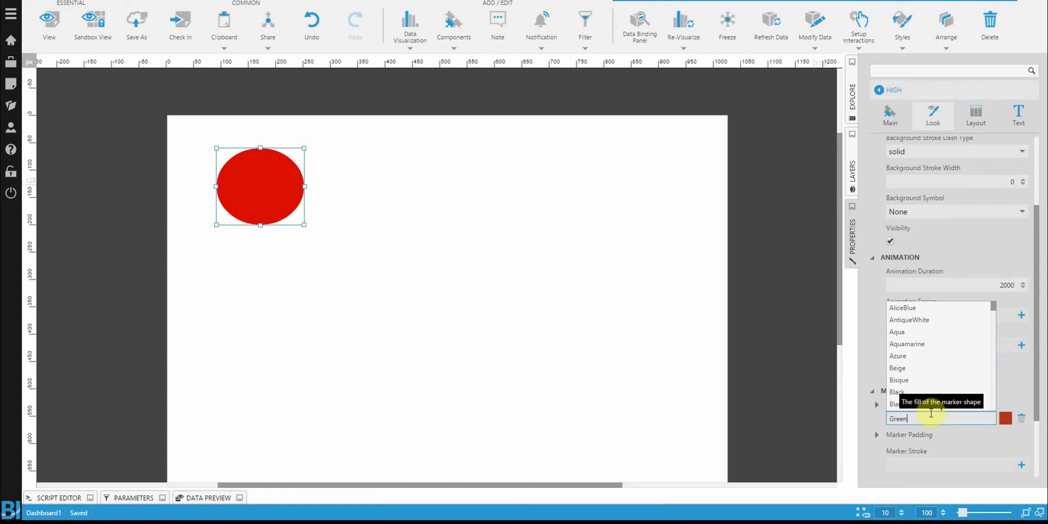
{"action": "left_click", "coordinate": [872, 427]}
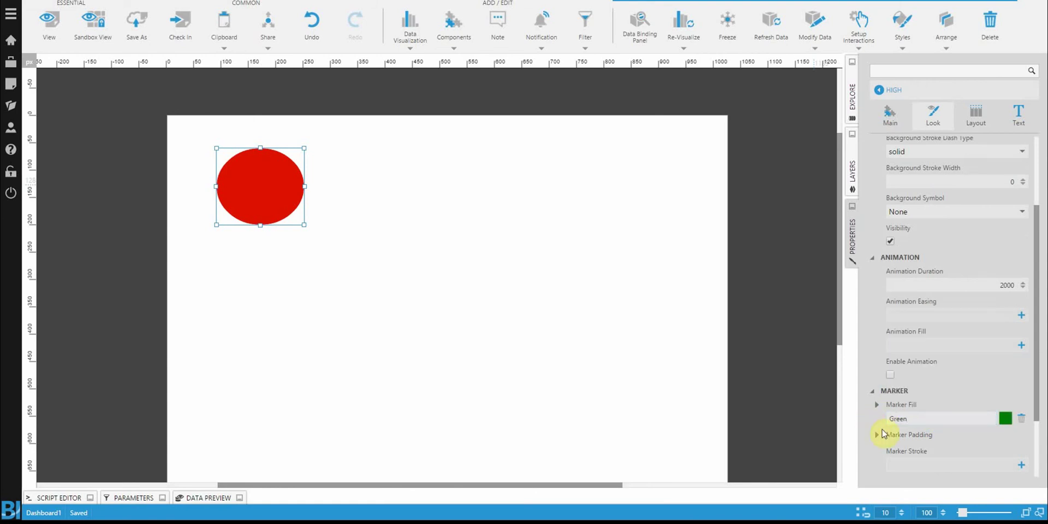
{"action": "scroll", "coordinate": [876, 457], "scroll_direction": "down", "scroll_amount": 2}
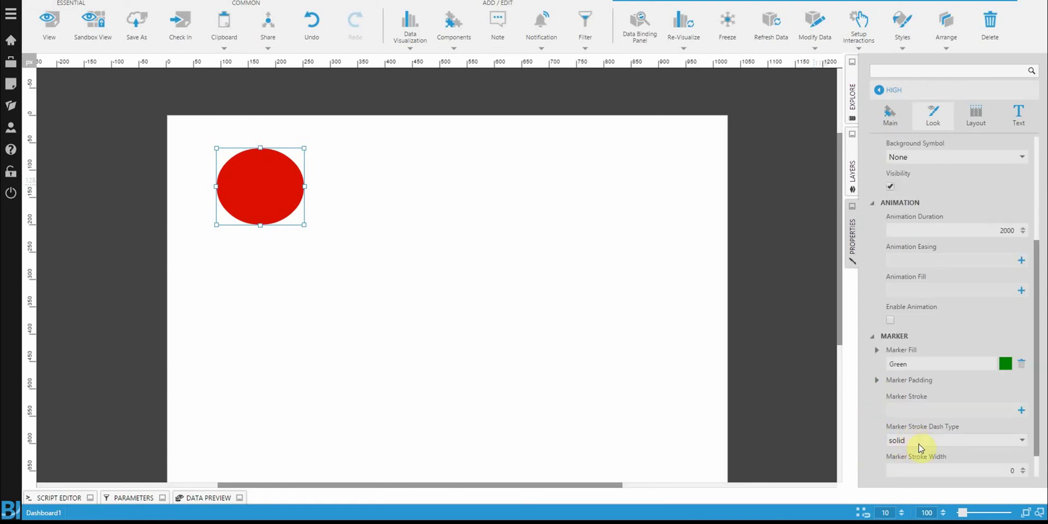
{"action": "scroll", "coordinate": [882, 435], "scroll_direction": "down", "scroll_amount": 1}
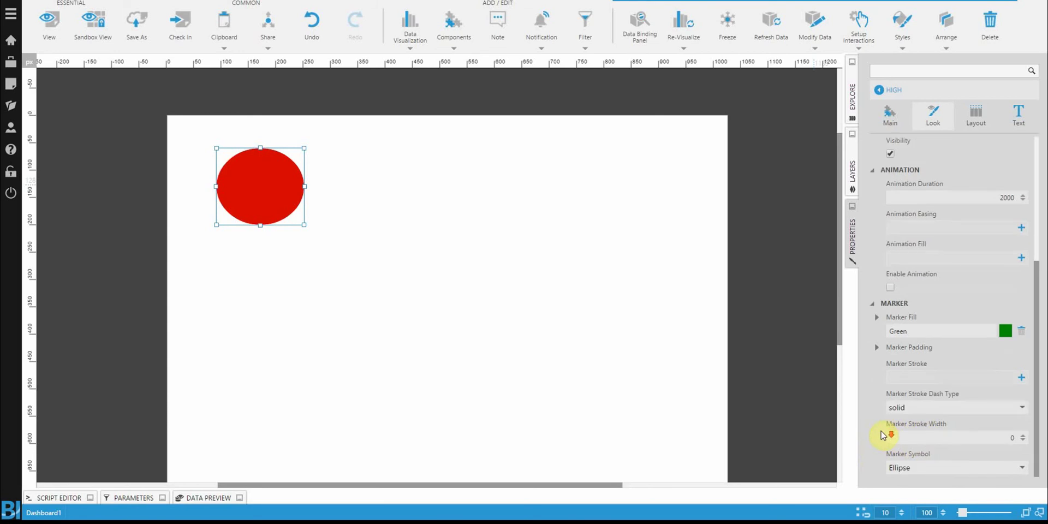
{"action": "left_click", "coordinate": [908, 473]}
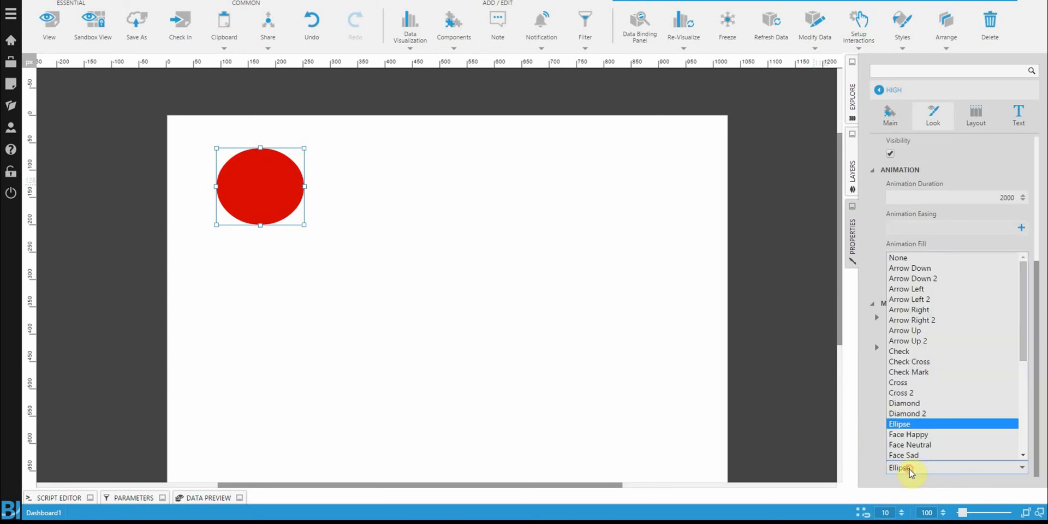
{"action": "left_click", "coordinate": [918, 355]}
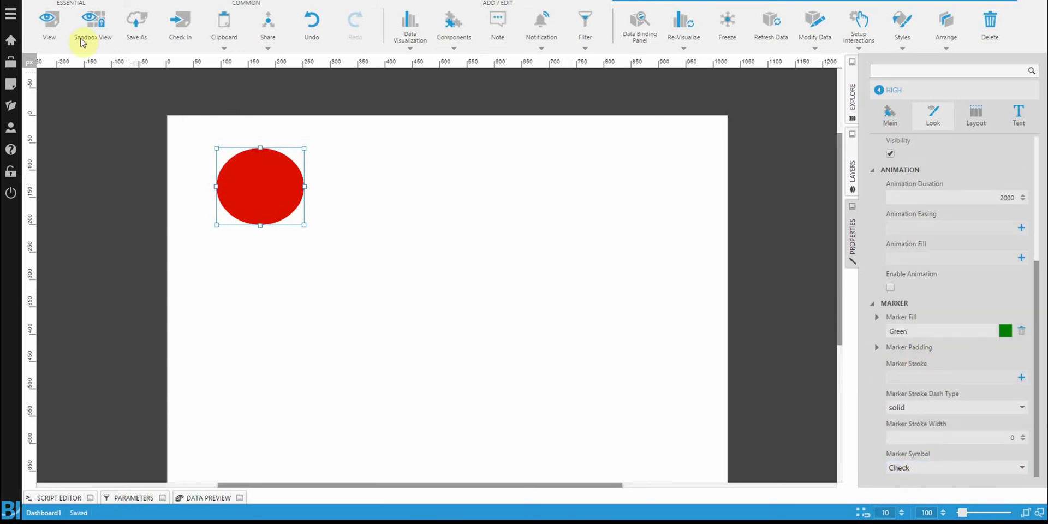
- Preview the dashboard in View mode and refresh the indicator's data until it shows a green check
{"action": "left_click", "coordinate": [51, 23]}
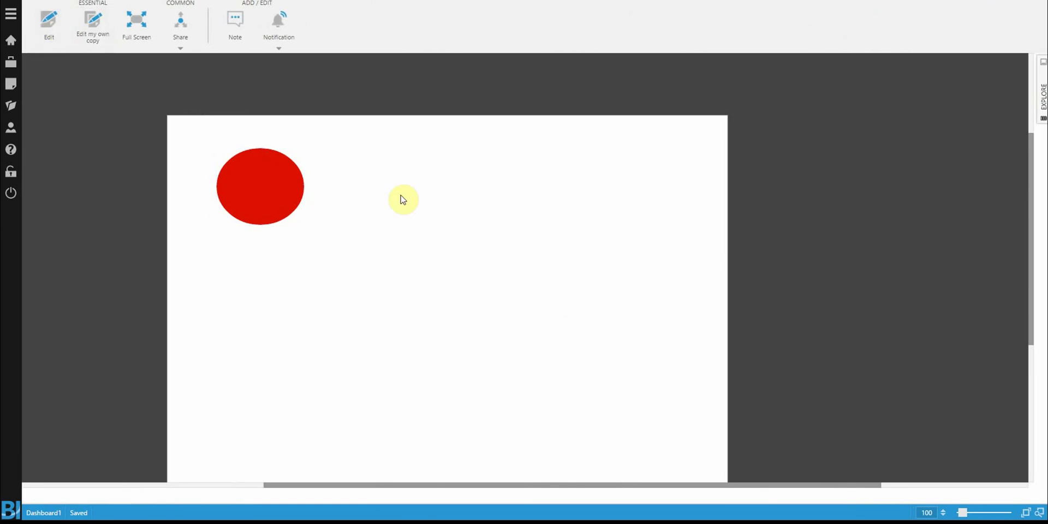
{"action": "right_click", "coordinate": [287, 188]}
{"action": "left_click", "coordinate": [312, 264]}
{"action": "right_click", "coordinate": [279, 194]}
{"action": "left_click", "coordinate": [327, 276]}
{"action": "right_click", "coordinate": [280, 196]}
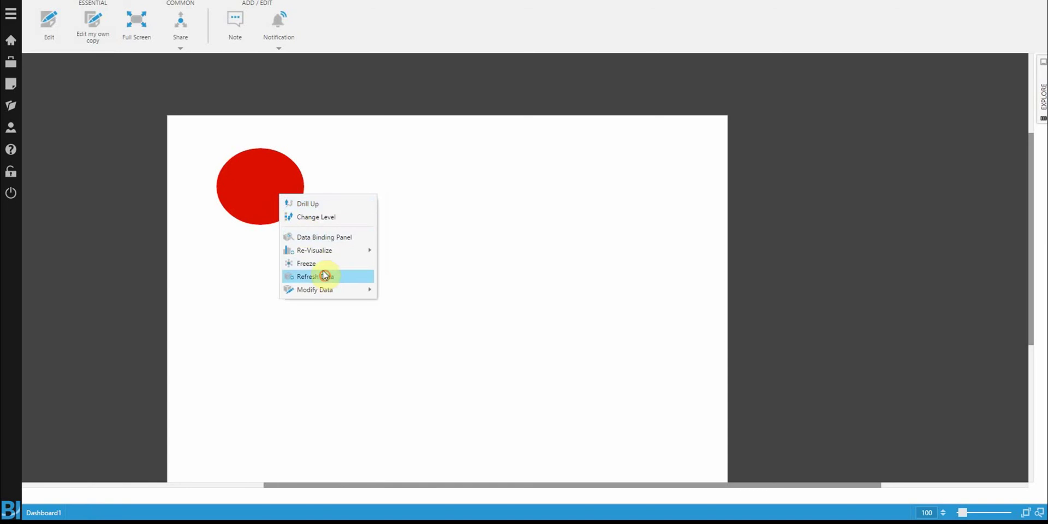
{"action": "left_click", "coordinate": [325, 275]}
{"action": "right_click", "coordinate": [276, 178]}
{"action": "left_click", "coordinate": [325, 257]}
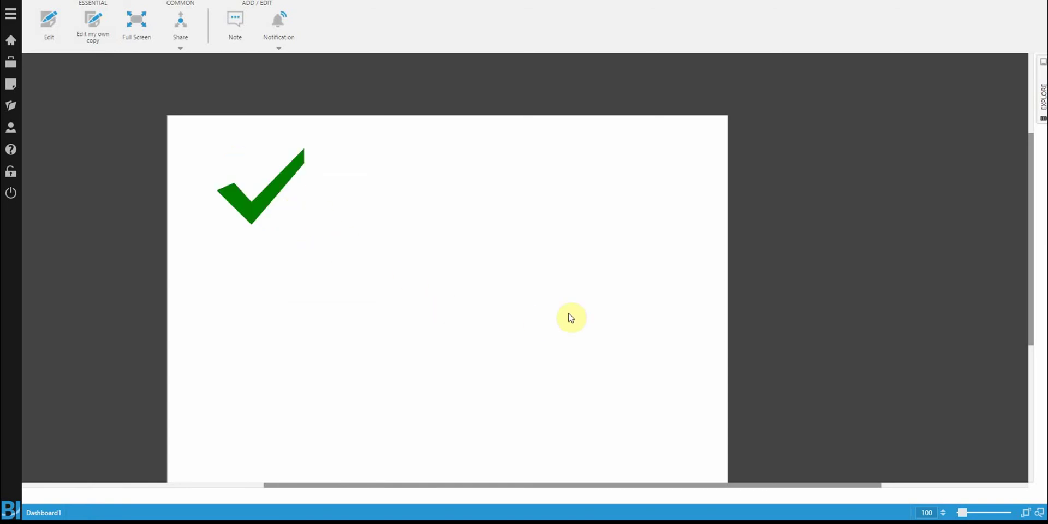
- Switch the dashboard from View mode back to the Edit designer
{"action": "left_click", "coordinate": [49, 20]}
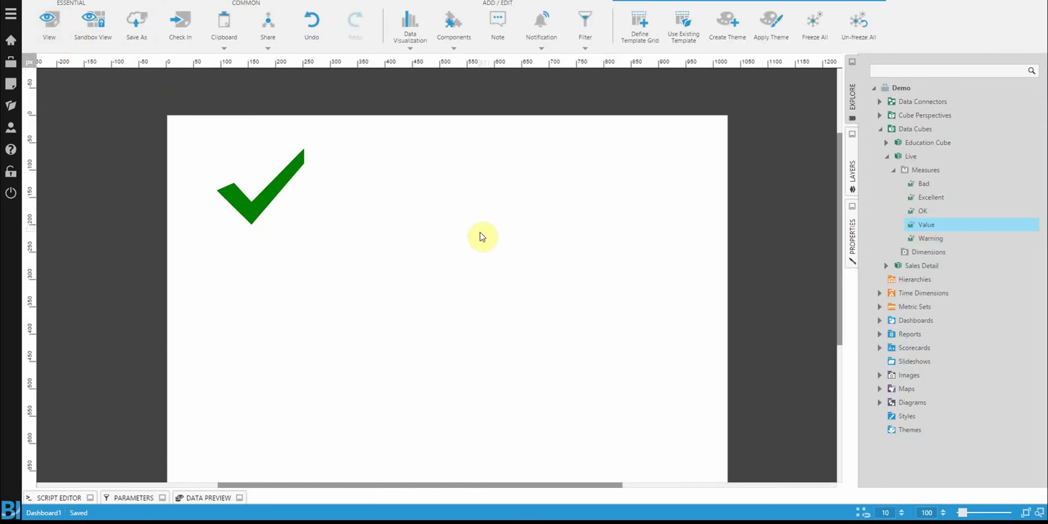